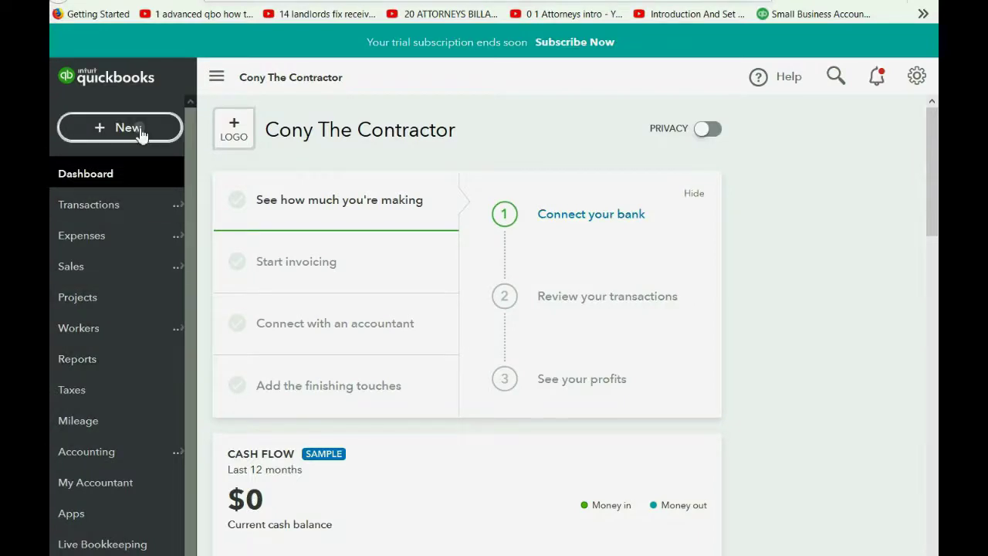
Create a new expense dated 03/17/2020 with STAPLES OFFICE SUPPLIES as the payee.
{"action": "left_click", "coordinate": [138, 129]}
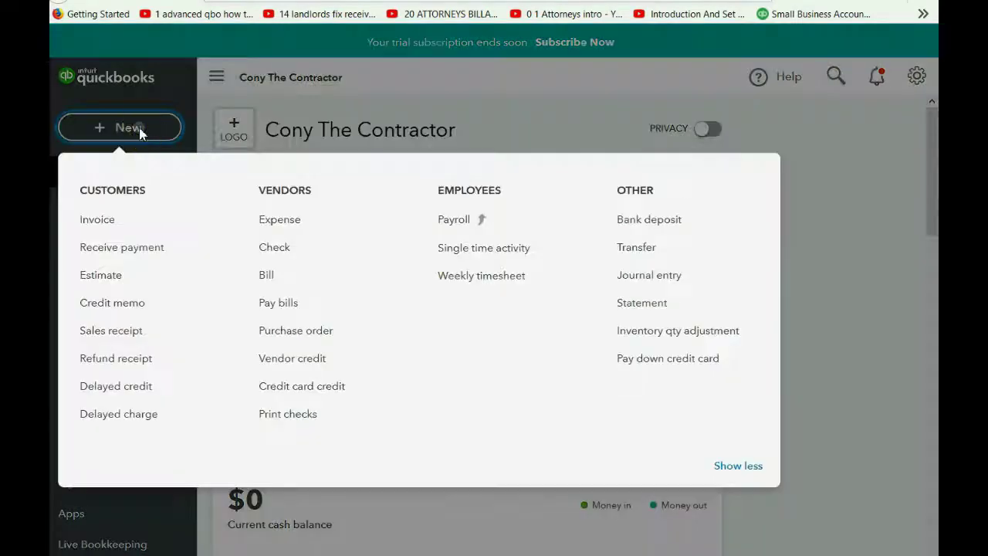
{"action": "left_click", "coordinate": [291, 222]}
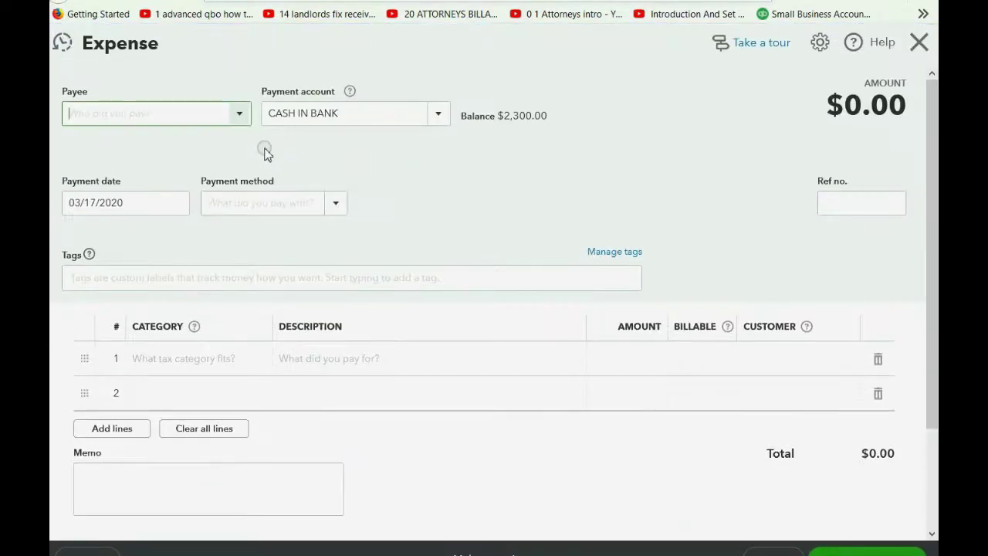
{"action": "left_click", "coordinate": [175, 203]}
{"action": "left_click", "coordinate": [121, 327]}
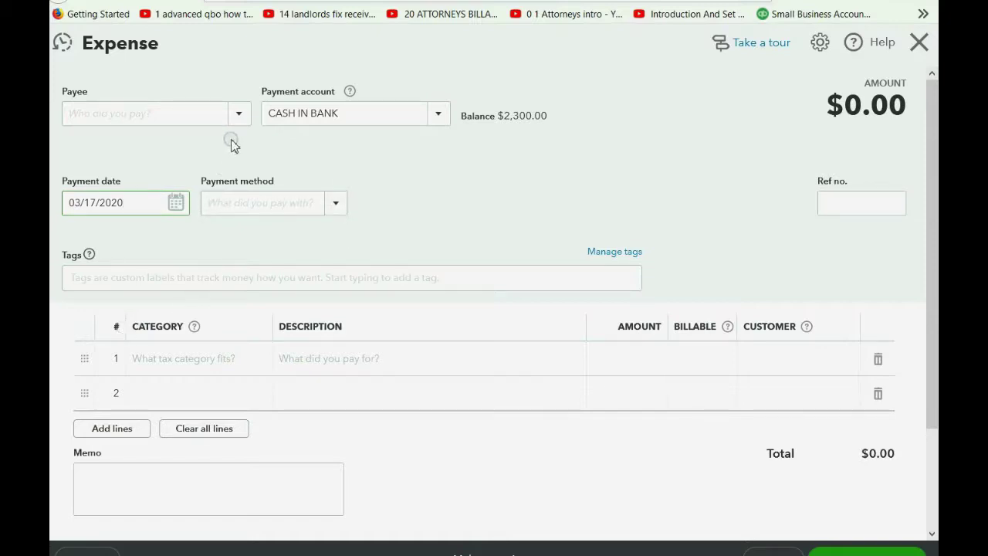
{"action": "left_click", "coordinate": [238, 114]}
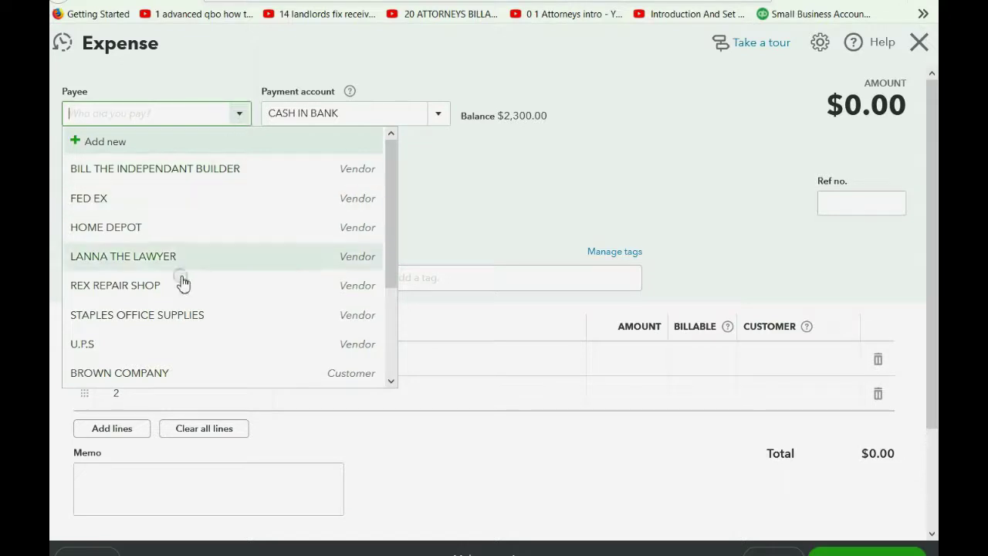
{"action": "left_click", "coordinate": [179, 317]}
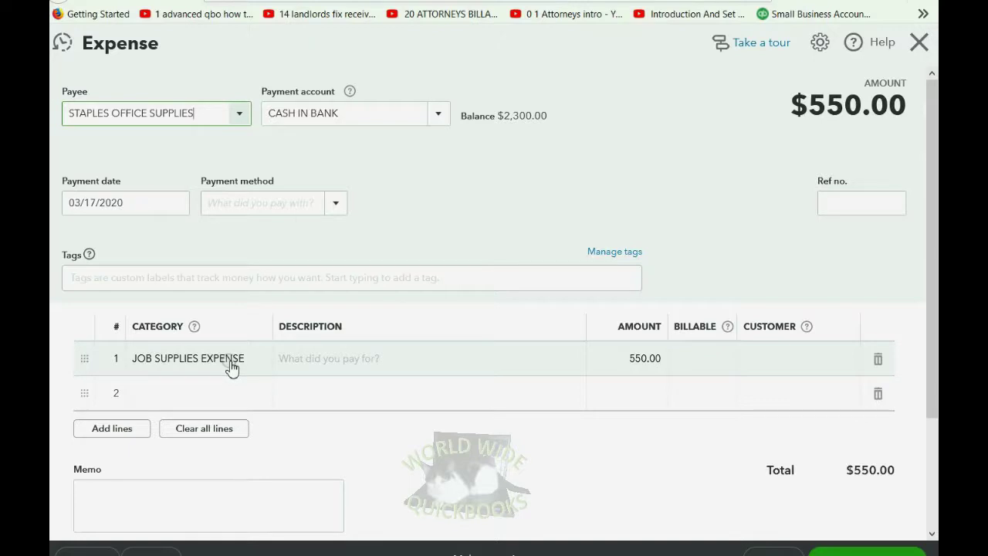
Mark the 550.00 JOB SUPPLIES EXPENSE line as billable to Brown Company's Hanson Place job and save the expense.
{"action": "left_click", "coordinate": [622, 358]}
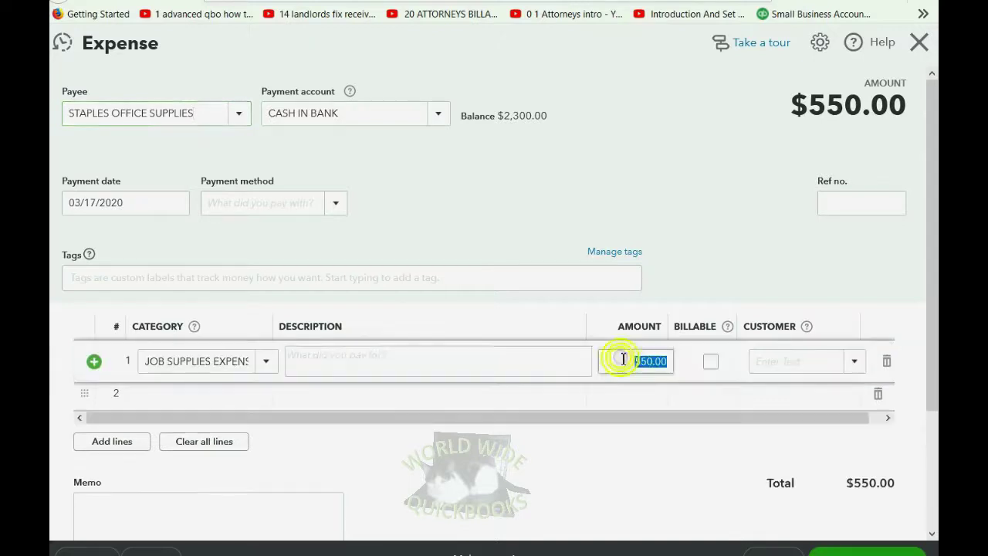
{"action": "left_click", "coordinate": [710, 363]}
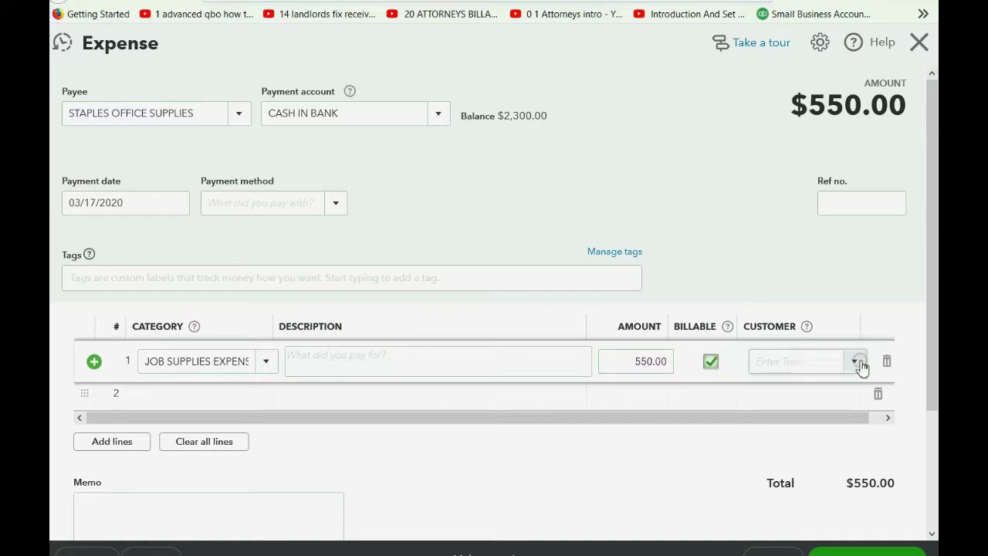
{"action": "left_click", "coordinate": [858, 361]}
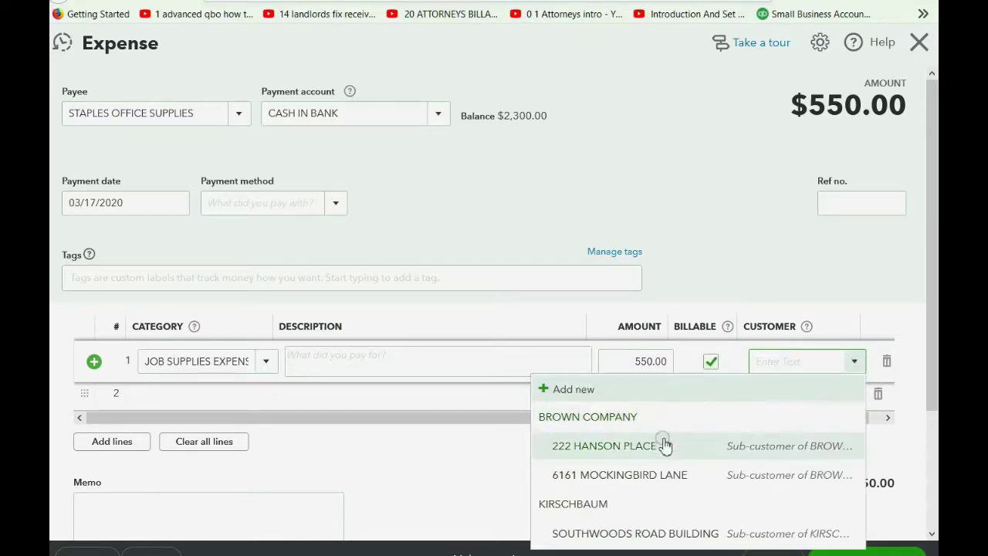
{"action": "left_click", "coordinate": [663, 443]}
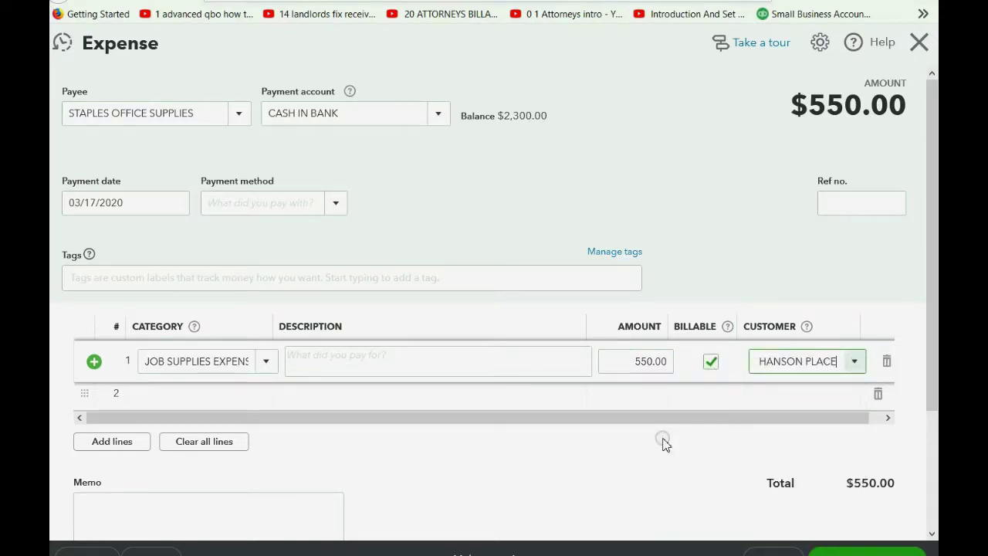
{"action": "left_click", "coordinate": [865, 551]}
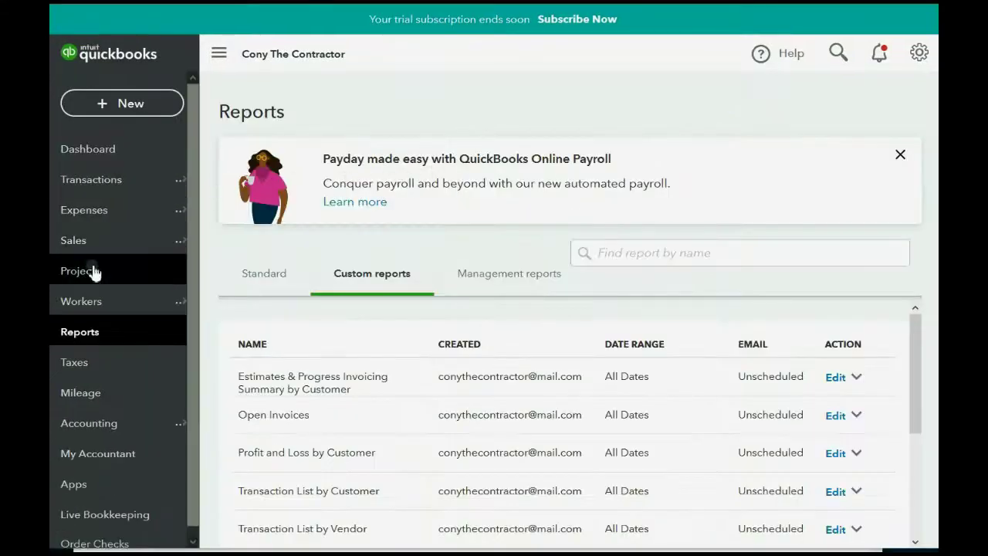
Open the custom Unbilled Charges report and view the charges listed by customer.
{"action": "left_click", "coordinate": [85, 333]}
{"action": "left_click", "coordinate": [402, 267]}
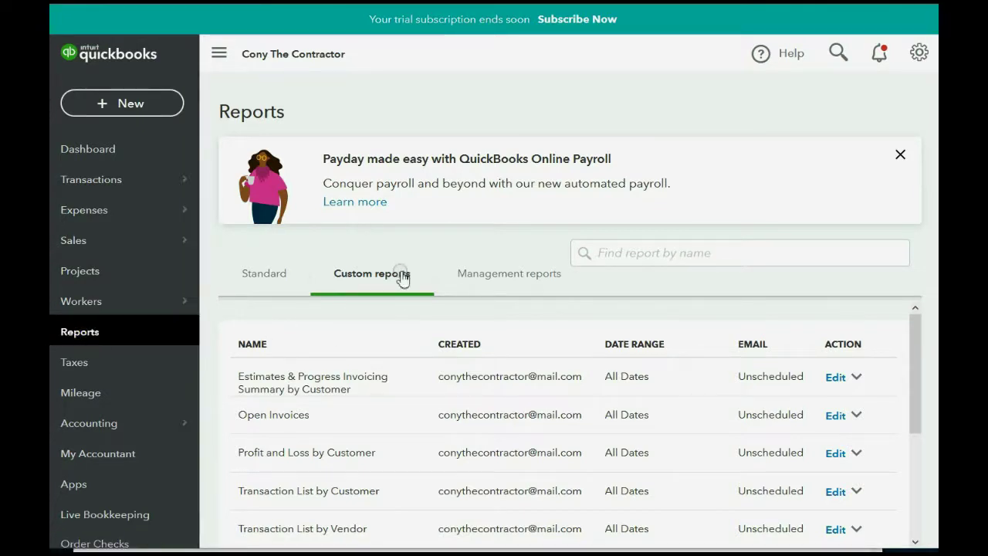
{"action": "scroll", "coordinate": [340, 381], "scroll_direction": "down", "scroll_amount": 3}
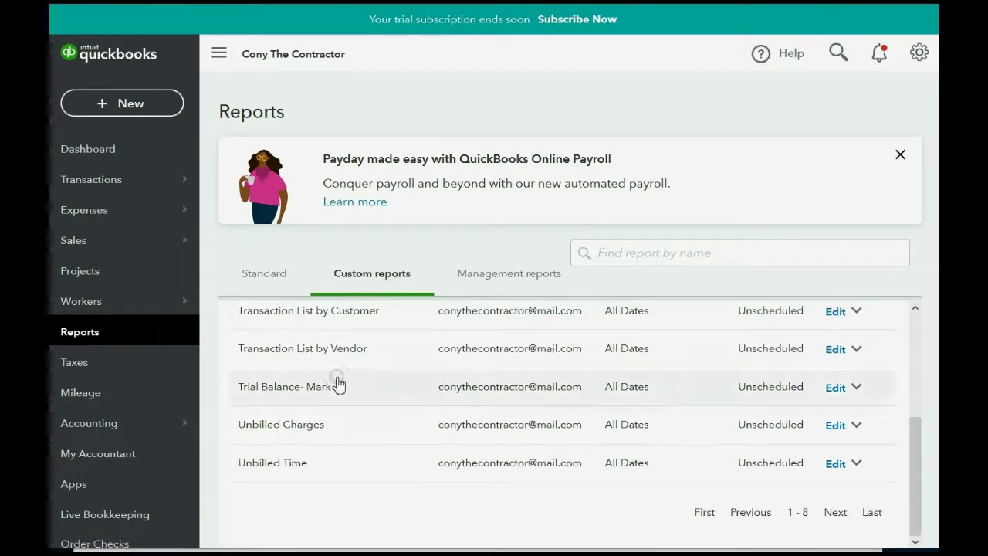
{"action": "left_click", "coordinate": [275, 427]}
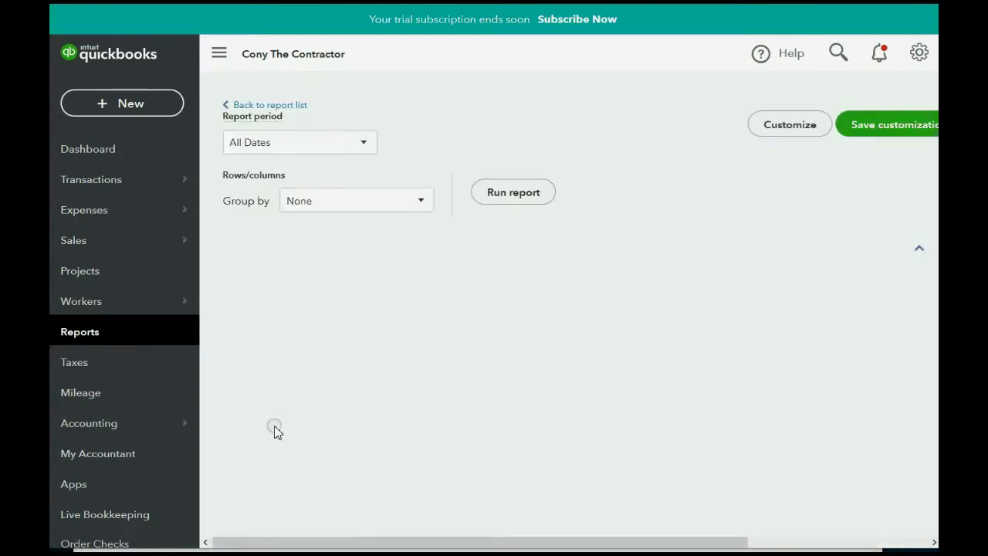
{"action": "scroll", "coordinate": [432, 273], "scroll_direction": "down", "scroll_amount": 3}
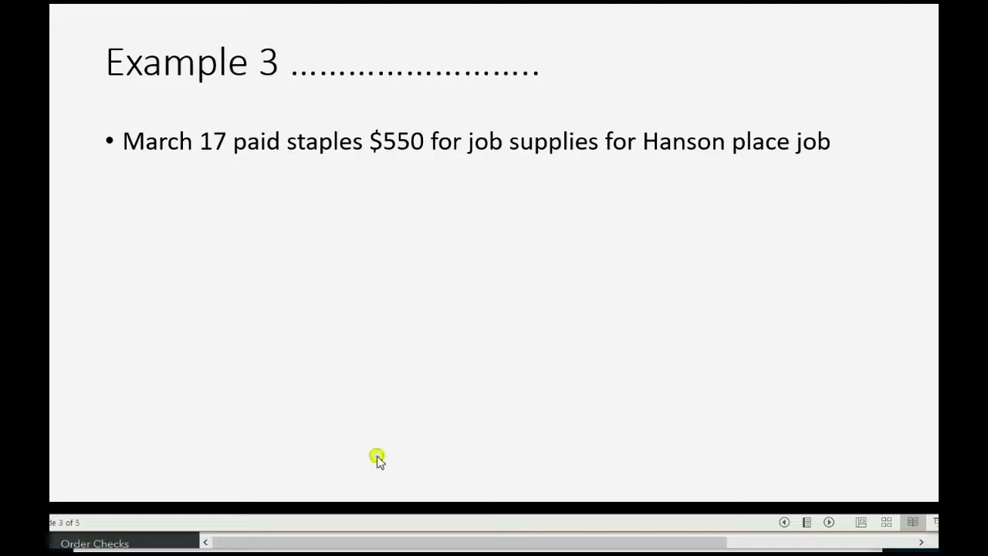
{"action": "left_click", "coordinate": [377, 457]}
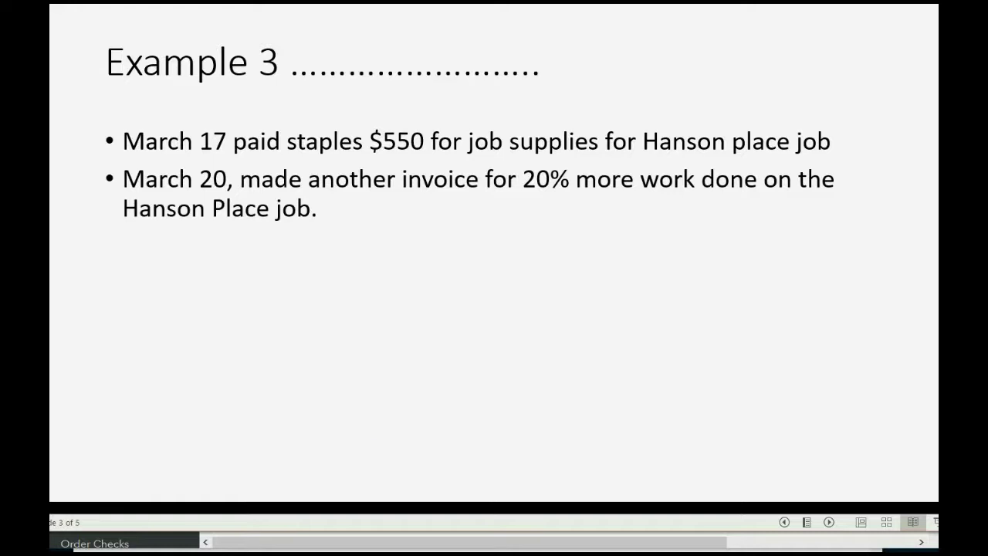
{"action": "left_click", "coordinate": [623, 276]}
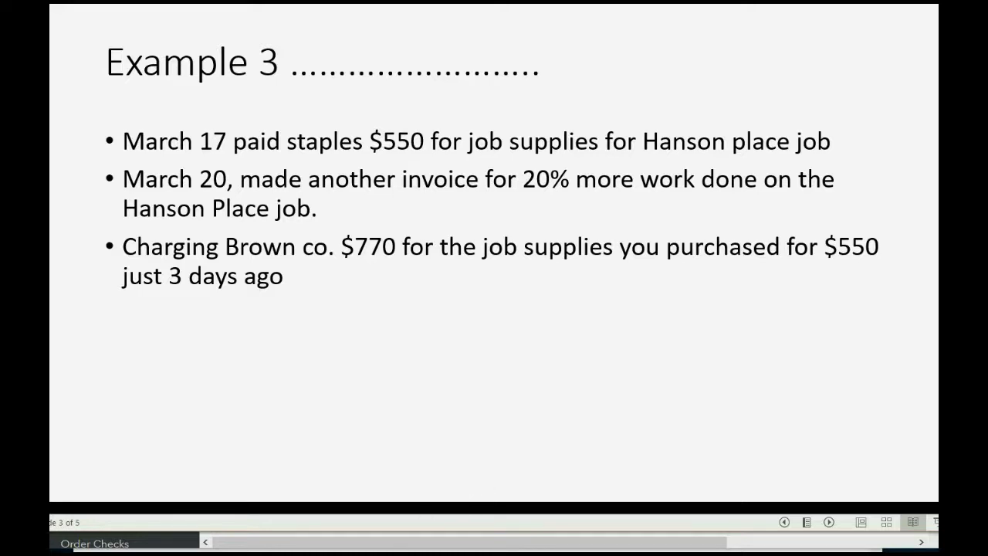
Switch back to QuickBooks and create an invoice for Brown Company's Hanson Place job, dated 03/20/2020.
{"action": "key", "text": "alt+Tab"}
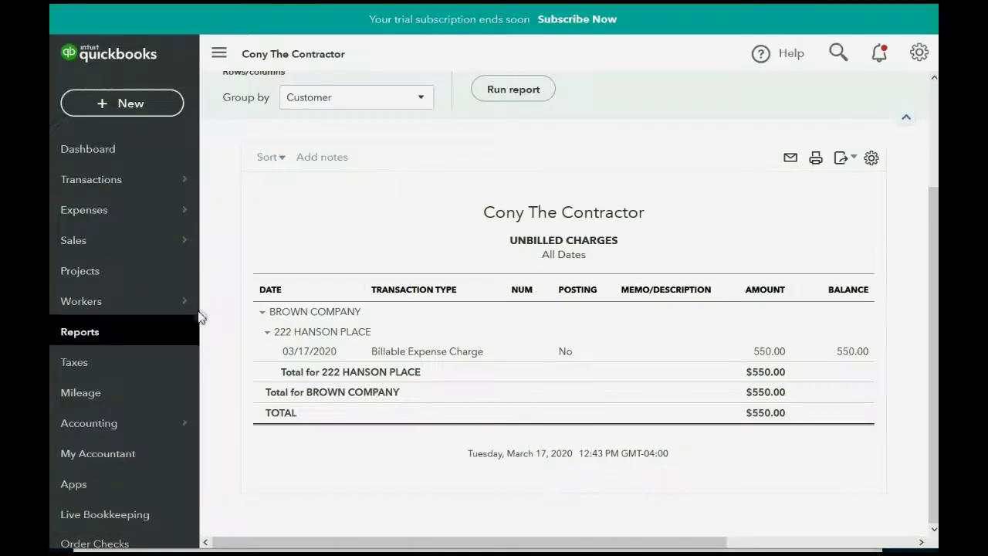
{"action": "left_click", "coordinate": [139, 102]}
{"action": "left_click", "coordinate": [98, 197]}
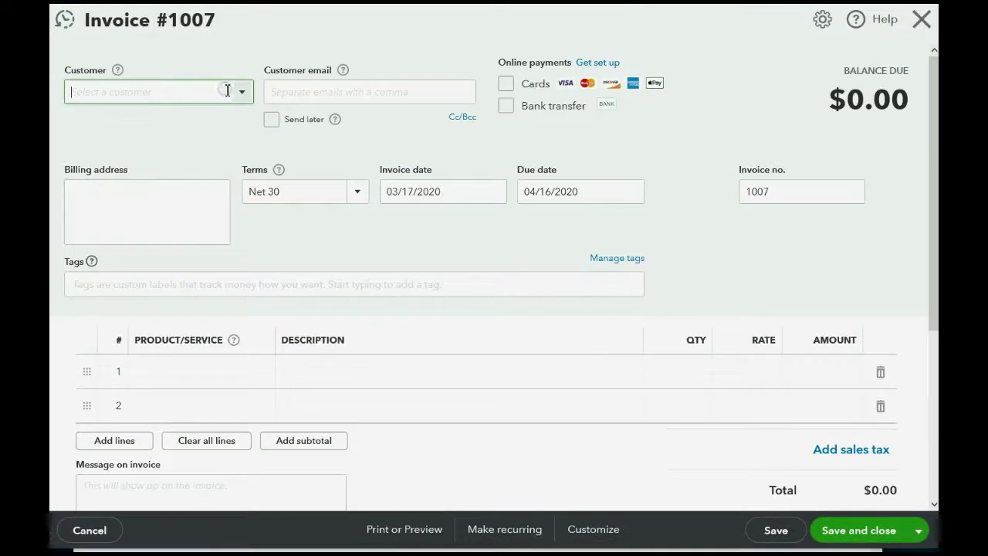
{"action": "left_click", "coordinate": [240, 96]}
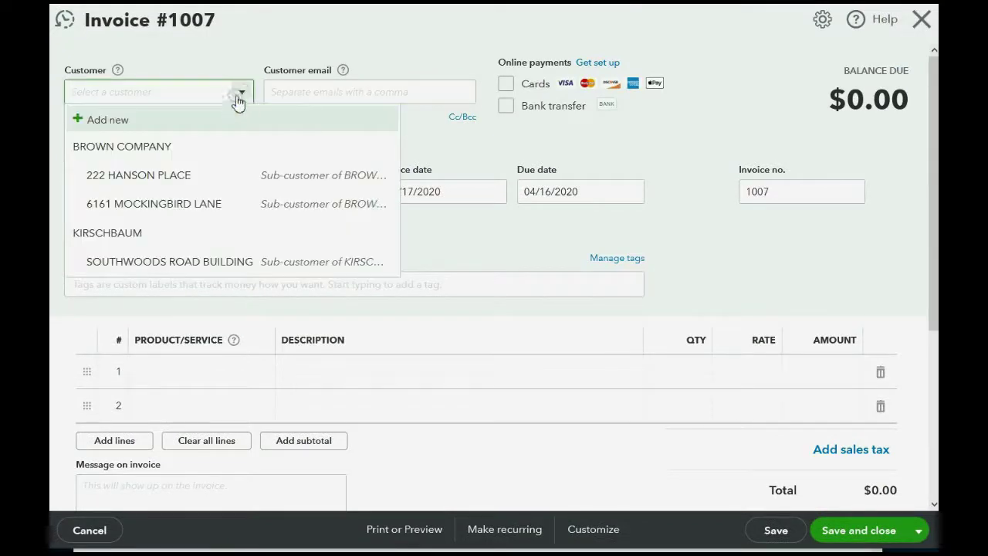
{"action": "left_click", "coordinate": [200, 175]}
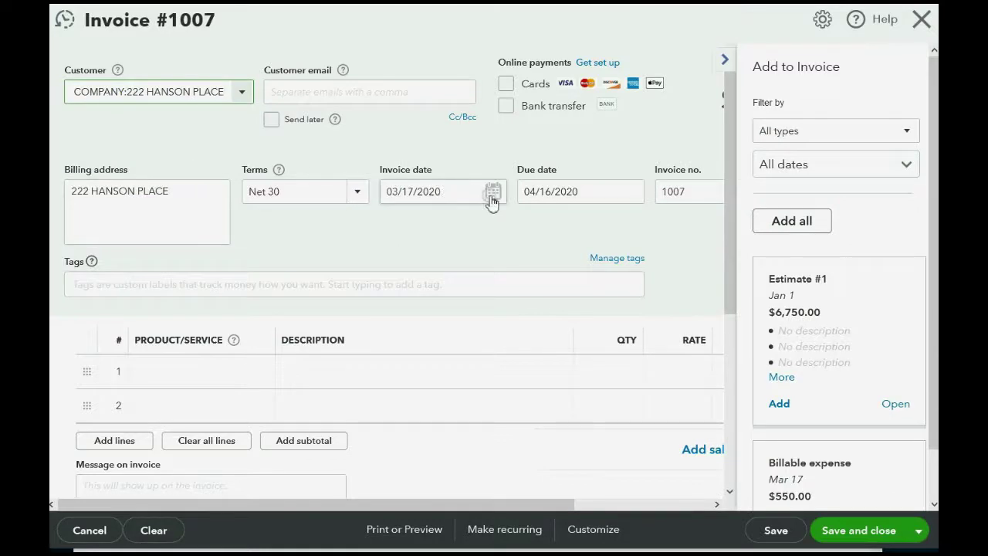
{"action": "left_click", "coordinate": [493, 192]}
{"action": "left_click", "coordinate": [505, 312]}
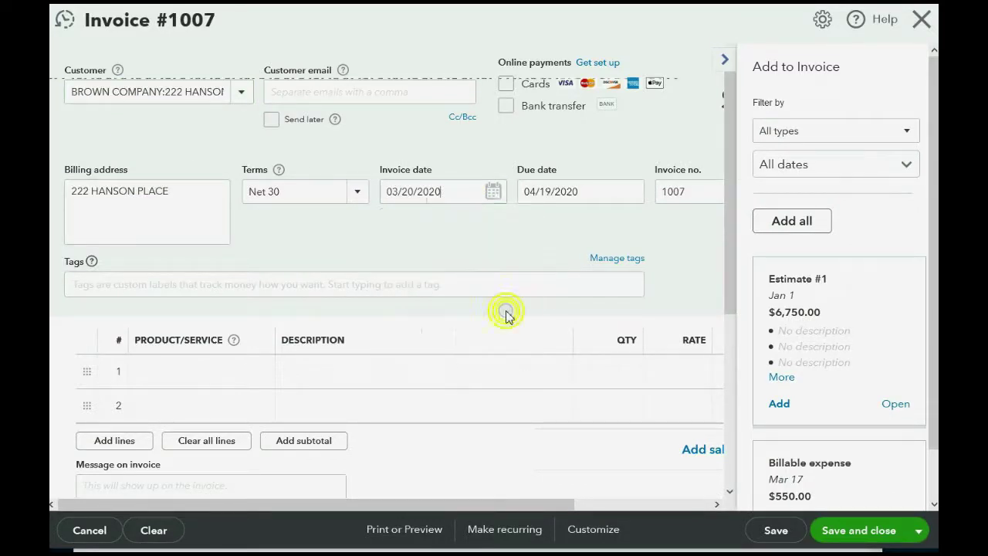
Add the January 1 estimate to the invoice at 20% of each line.
{"action": "scroll", "coordinate": [772, 301], "scroll_direction": "down", "scroll_amount": 1}
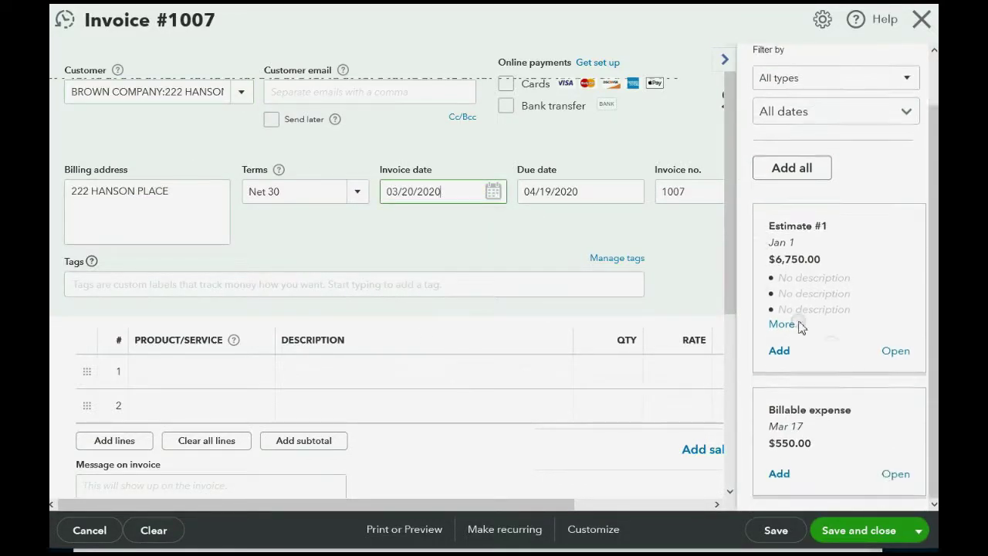
{"action": "left_click", "coordinate": [781, 473]}
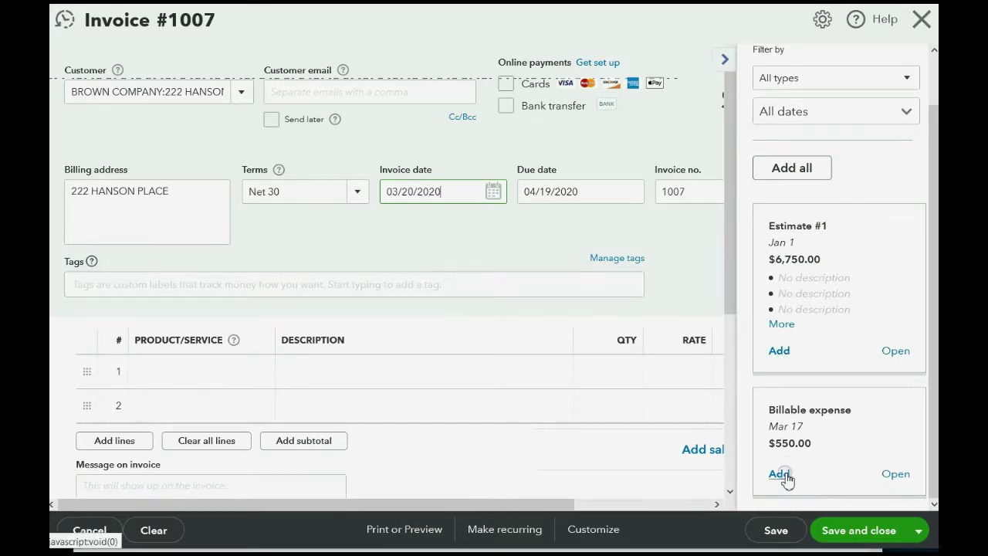
{"action": "left_click", "coordinate": [779, 351]}
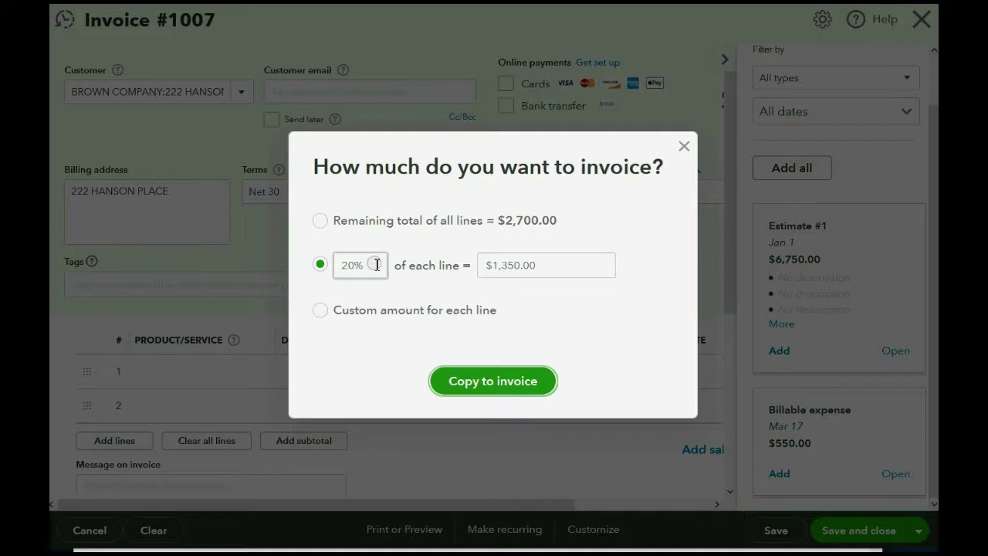
{"action": "left_click", "coordinate": [478, 383]}
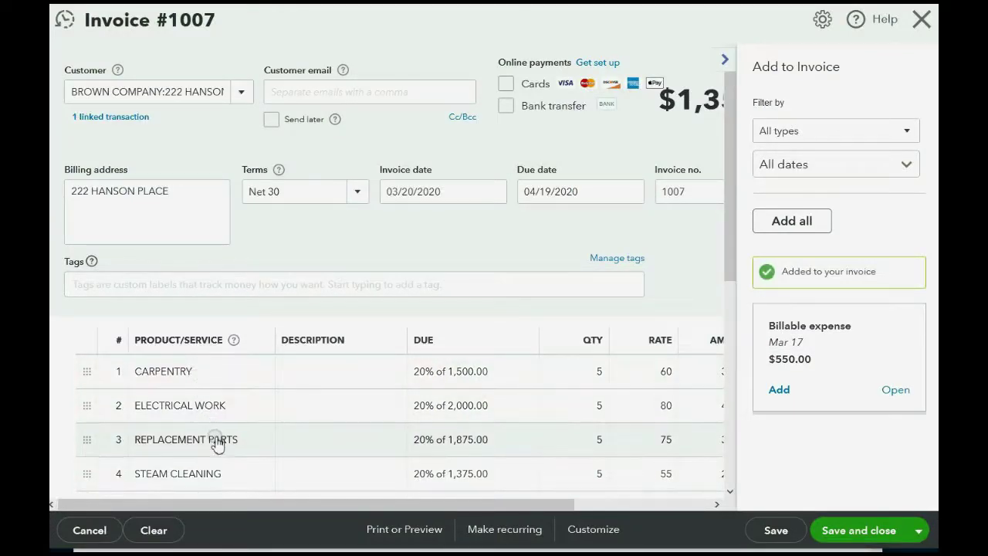
Add the March 17 billable expense to the invoice with its amount set to 770.00, and save and close the invoice.
{"action": "scroll", "coordinate": [684, 317], "scroll_direction": "down", "scroll_amount": 3}
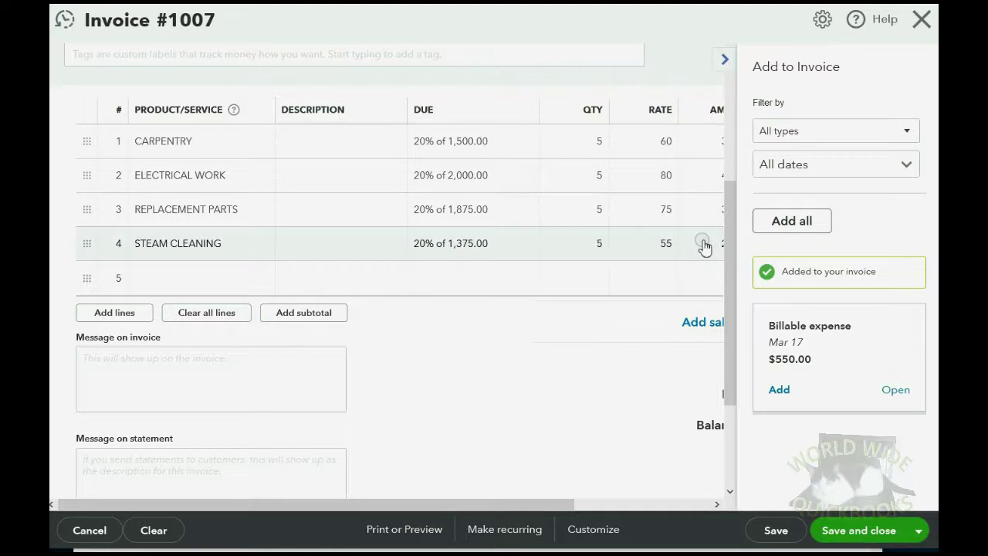
{"action": "left_click", "coordinate": [780, 392]}
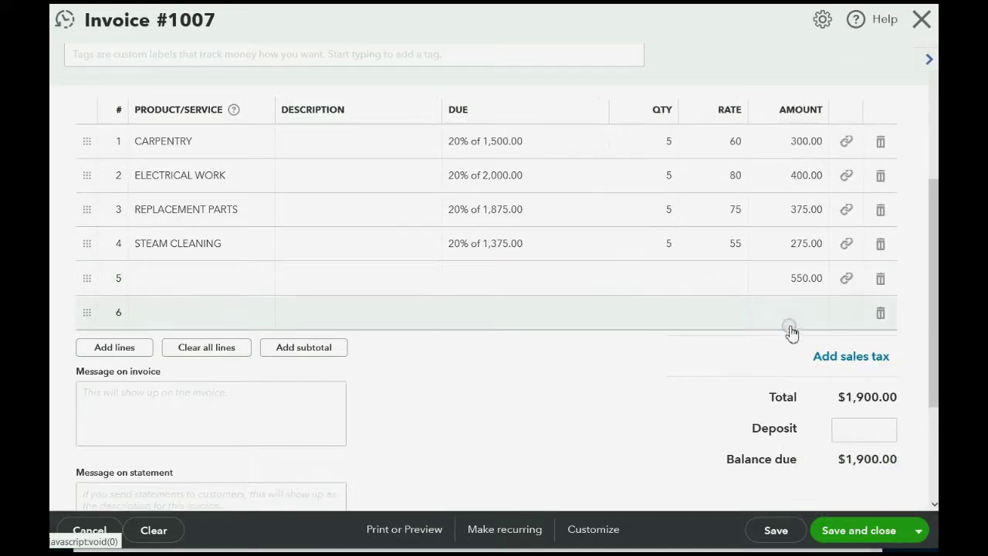
{"action": "left_click", "coordinate": [803, 281]}
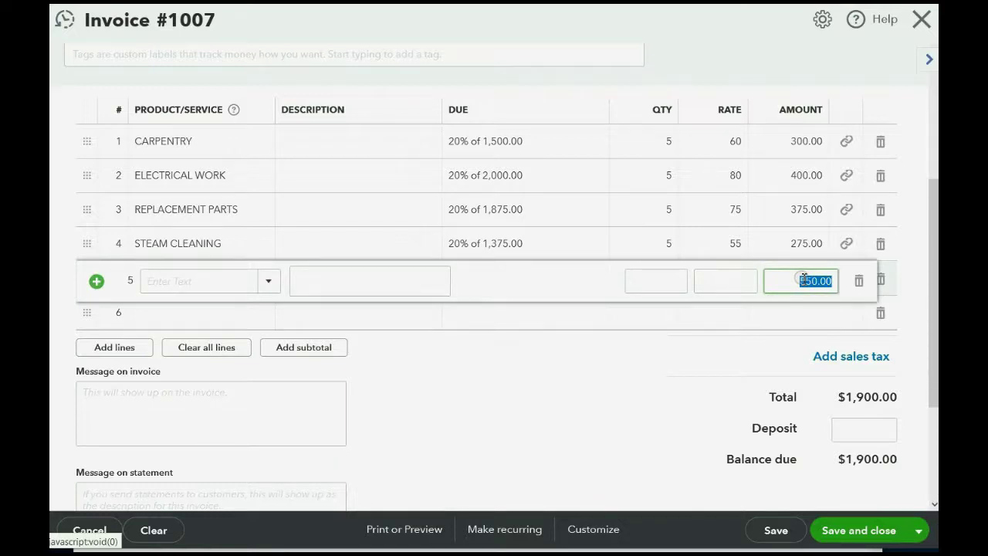
{"action": "type", "text": "770"}
{"action": "key", "text": "Tab"}
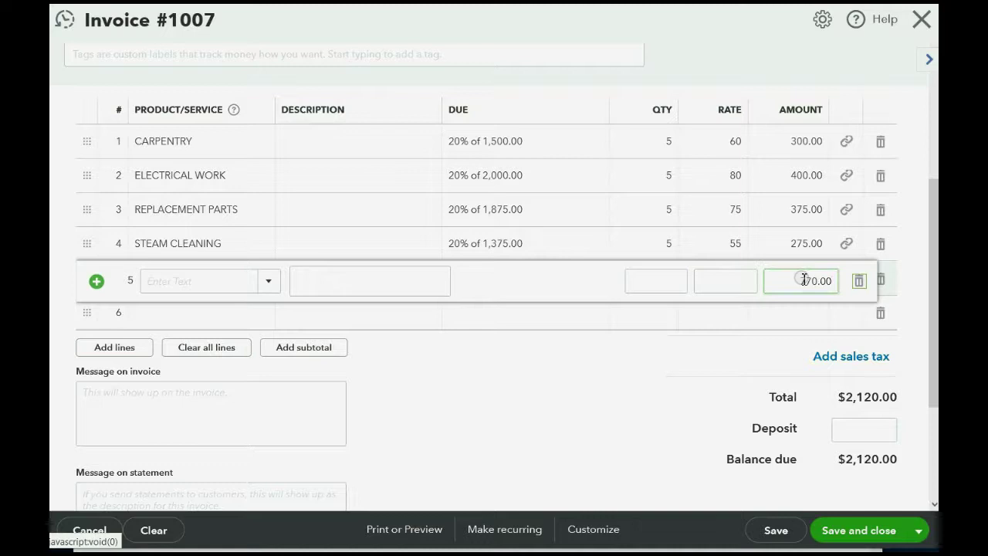
{"action": "left_click", "coordinate": [855, 530]}
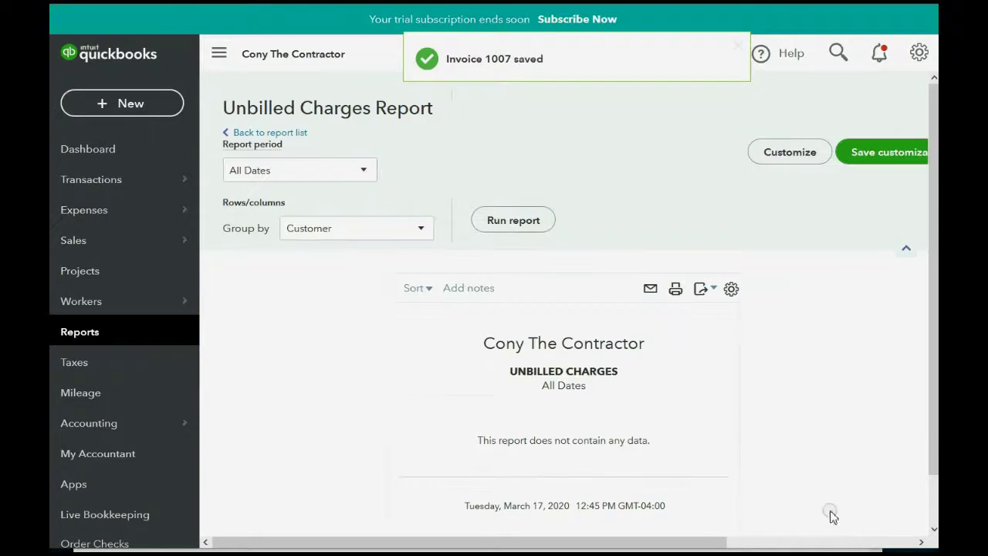
Open the custom Profit and Loss by Customer report and drill into the Hanson Place job supplies expense.
{"action": "left_click", "coordinate": [89, 332]}
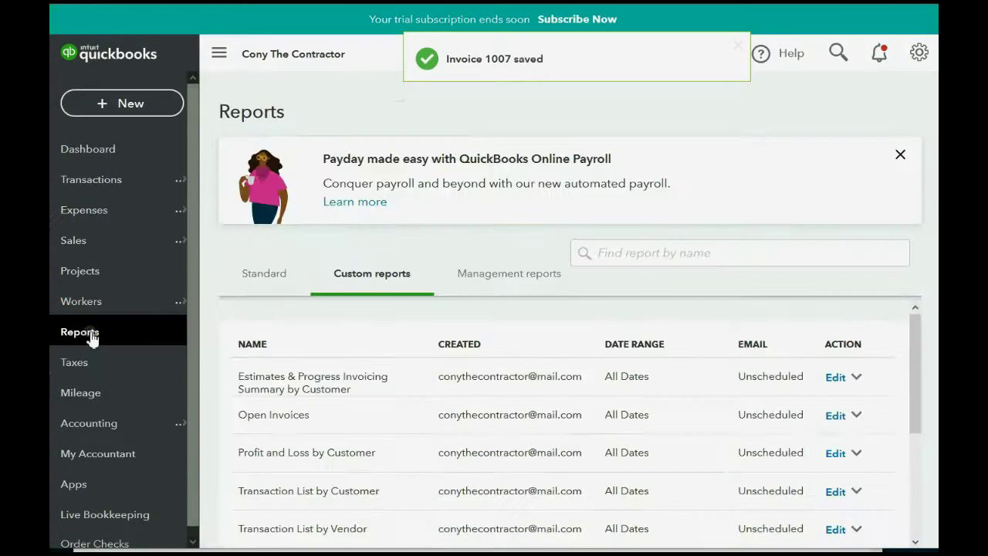
{"action": "scroll", "coordinate": [369, 345], "scroll_direction": "down", "scroll_amount": 3}
{"action": "scroll", "coordinate": [368, 346], "scroll_direction": "down", "scroll_amount": 2}
{"action": "scroll", "coordinate": [363, 346], "scroll_direction": "up", "scroll_amount": 3}
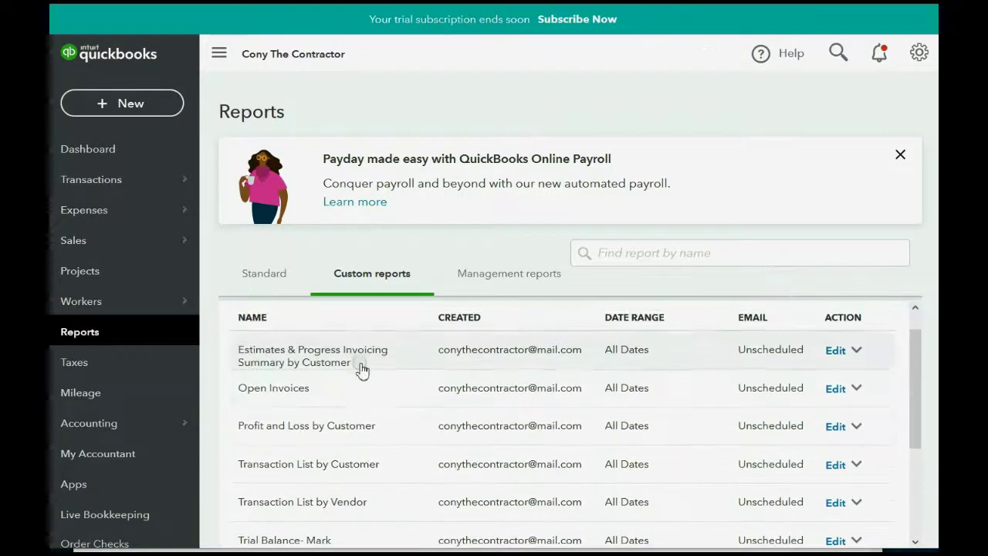
{"action": "left_click", "coordinate": [348, 427]}
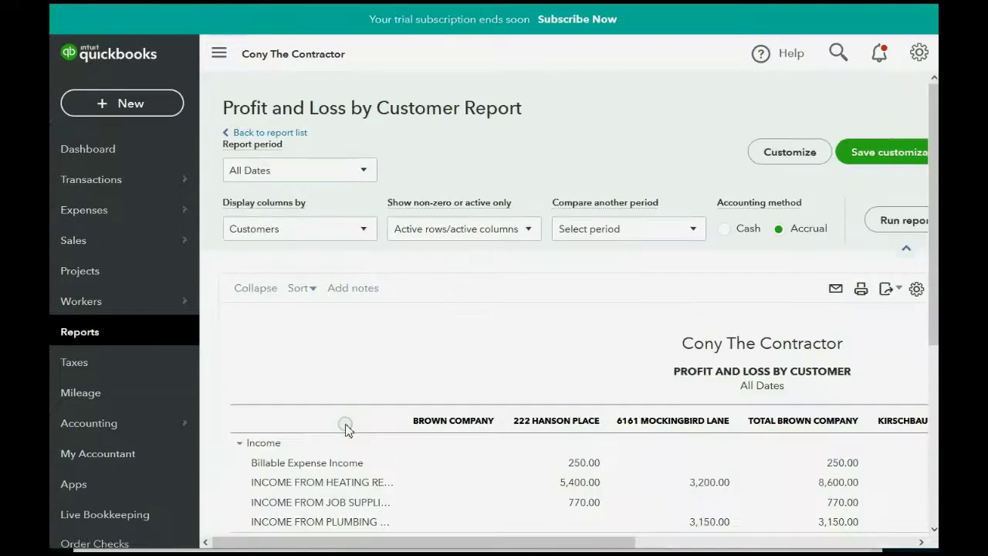
{"action": "scroll", "coordinate": [494, 348], "scroll_direction": "down", "scroll_amount": 4}
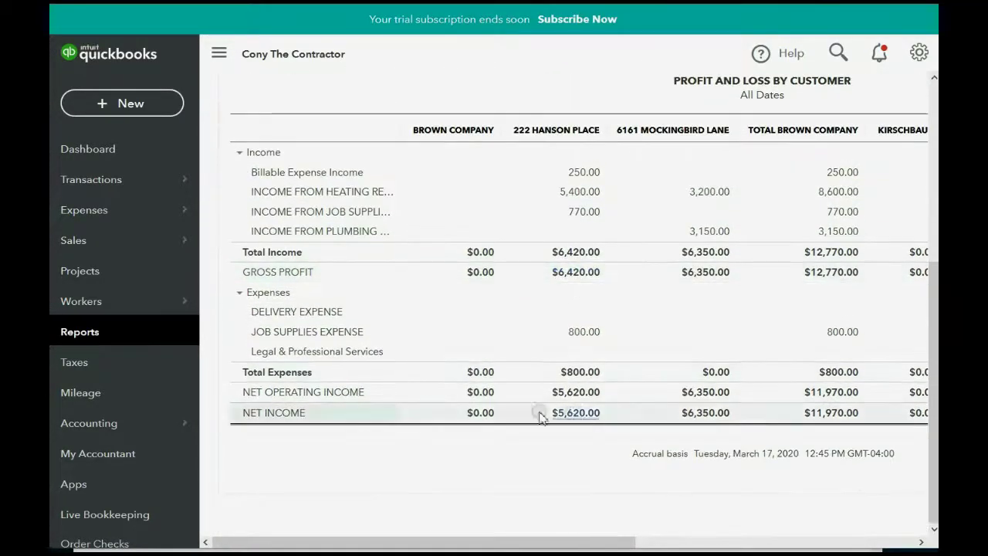
{"action": "left_click", "coordinate": [584, 333]}
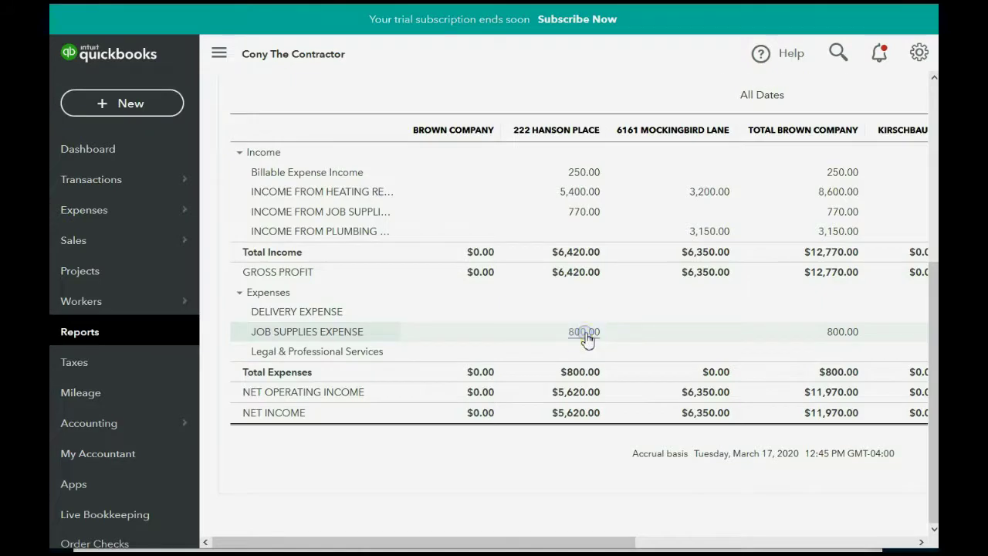
Review the Hanson Place job supplies transactions and amounts, and return to the Hanson Place figures in the Profit and Loss by Customer report.
{"action": "scroll", "coordinate": [587, 337], "scroll_direction": "down", "scroll_amount": 3}
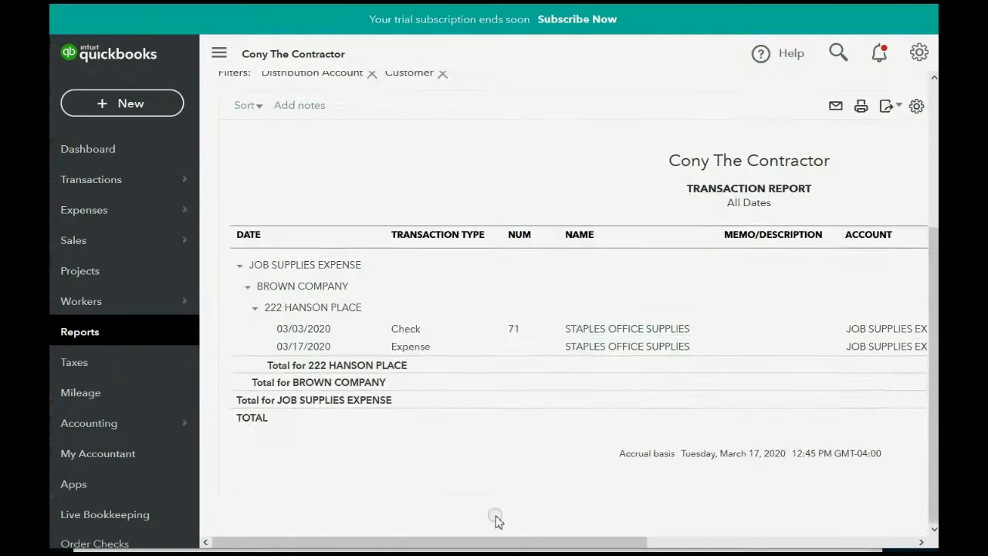
{"action": "mouse_move", "coordinate": [494, 540]}
{"action": "left_mouse_down"}
{"action": "mouse_move", "coordinate": [715, 520]}
{"action": "mouse_move", "coordinate": [502, 540]}
{"action": "left_mouse_up"}
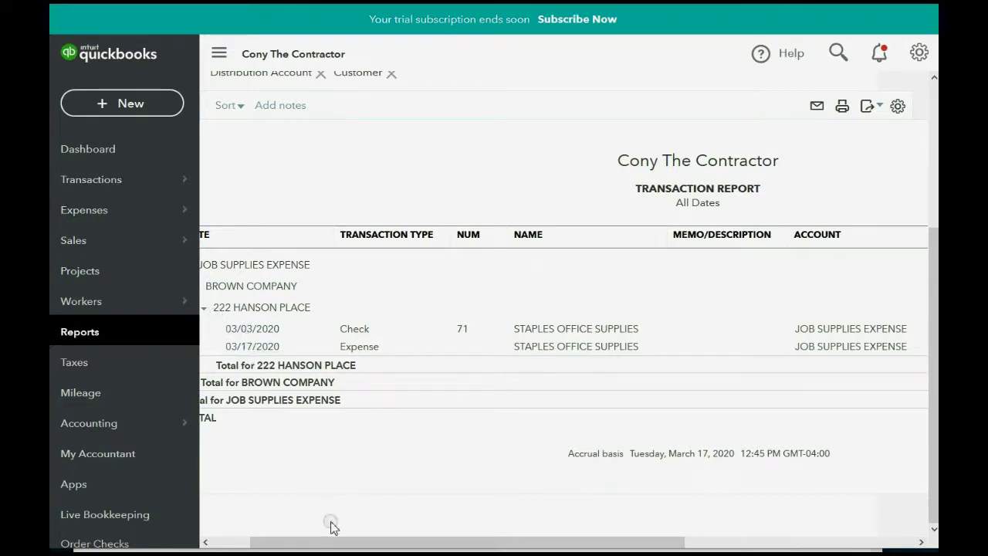
{"action": "left_click_drag", "start_coordinate": [347, 541], "coordinate": [526, 546]}
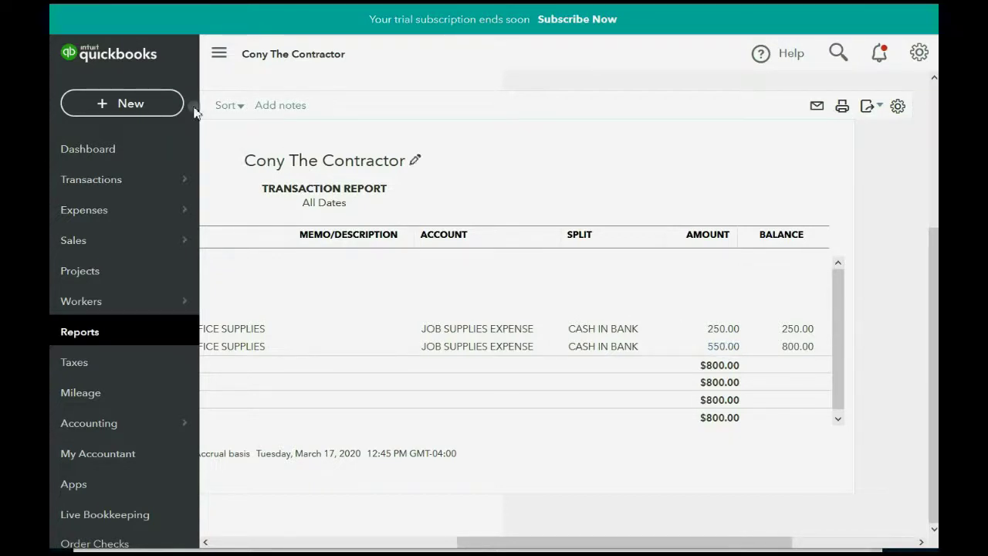
{"action": "key", "text": "alt+Left"}
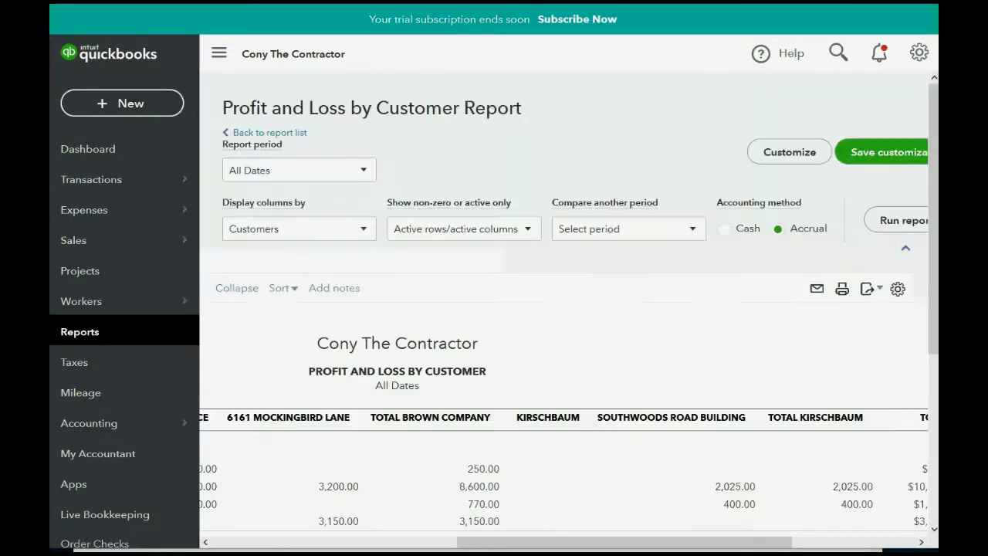
{"action": "scroll", "coordinate": [508, 292], "scroll_direction": "down", "scroll_amount": 3}
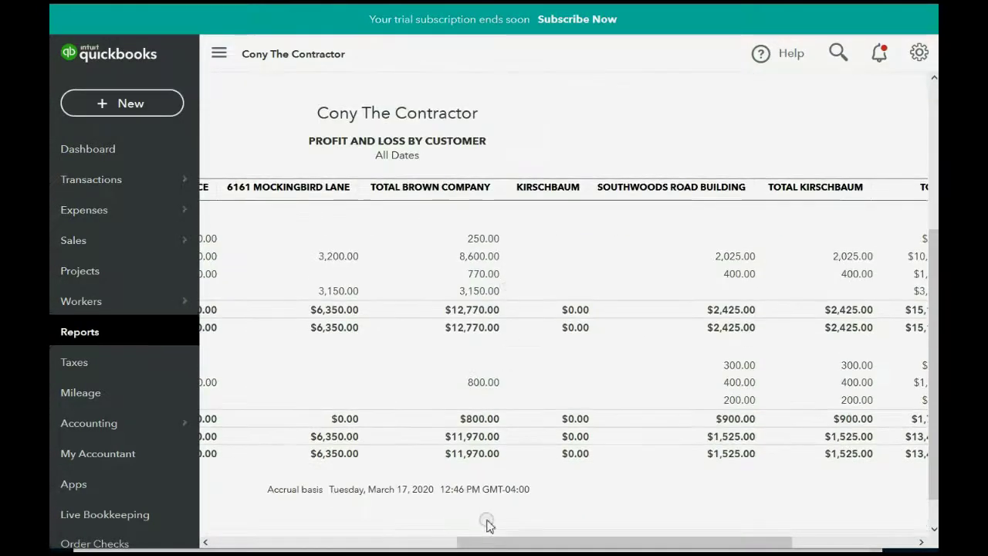
{"action": "left_click_drag", "start_coordinate": [498, 541], "coordinate": [253, 541]}
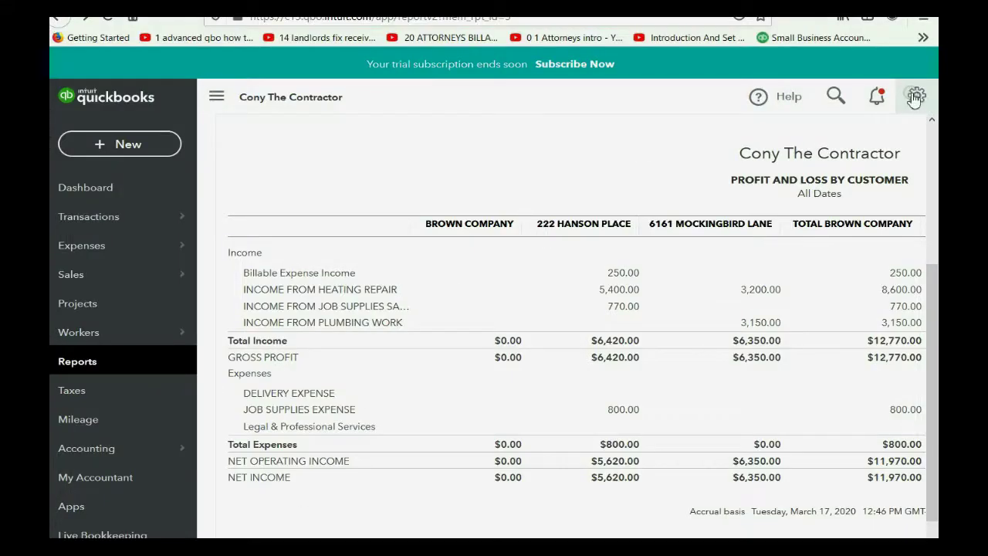
Open the Bills and expenses section of the company's Account and Settings for editing.
{"action": "left_click", "coordinate": [915, 98]}
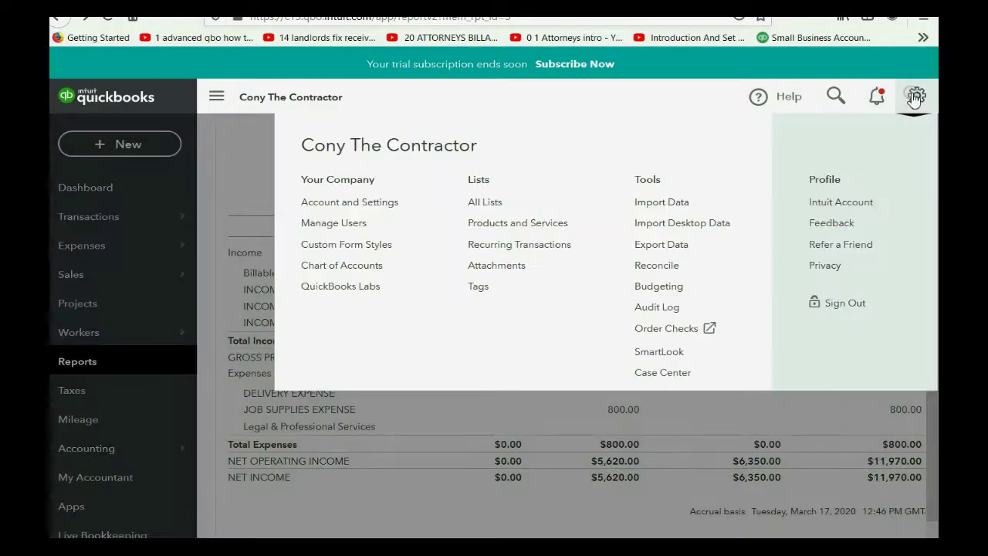
{"action": "left_click", "coordinate": [335, 206]}
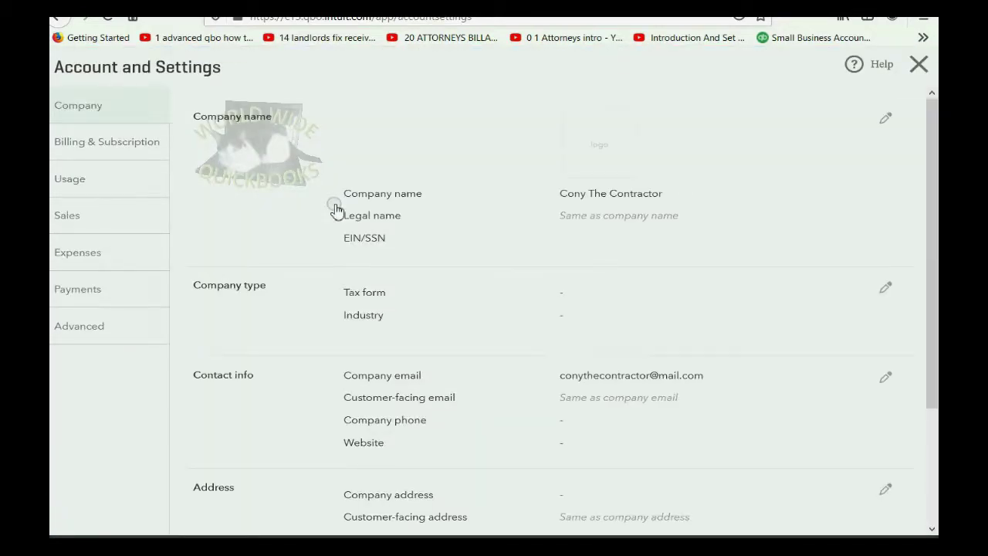
{"action": "left_click", "coordinate": [88, 257]}
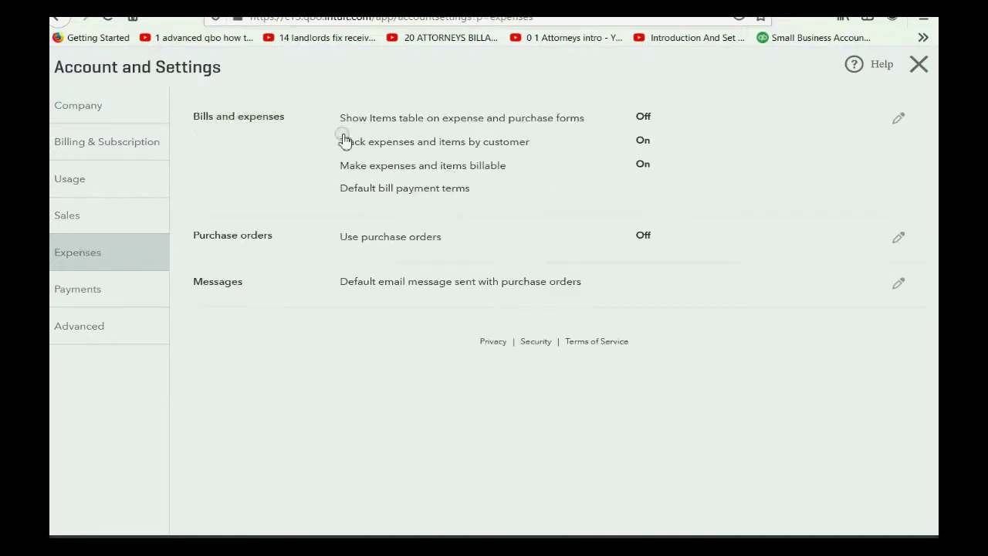
{"action": "left_click", "coordinate": [897, 125]}
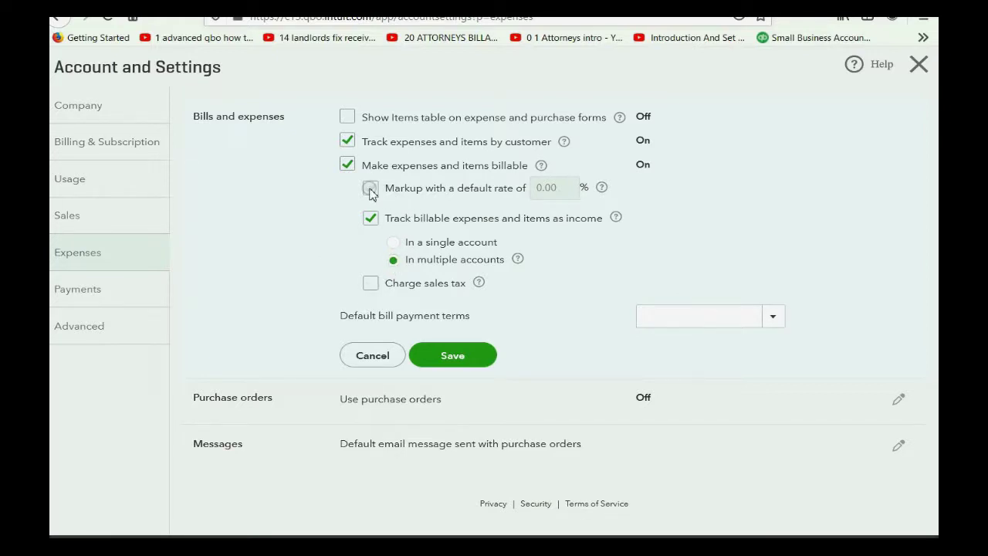
Enable markup on billable expenses with a default rate of 40% and save the expense settings.
{"action": "left_click", "coordinate": [369, 189]}
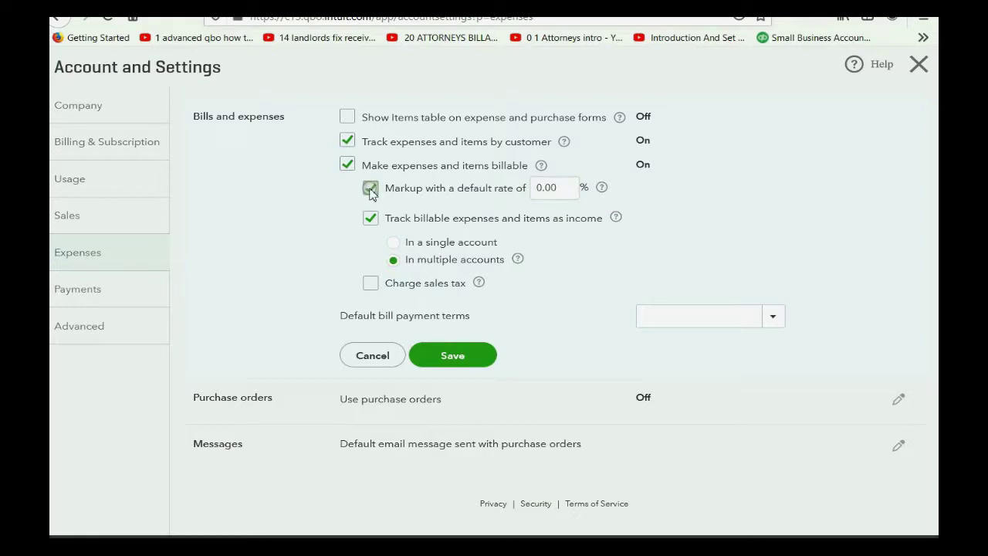
{"action": "left_click", "coordinate": [555, 192]}
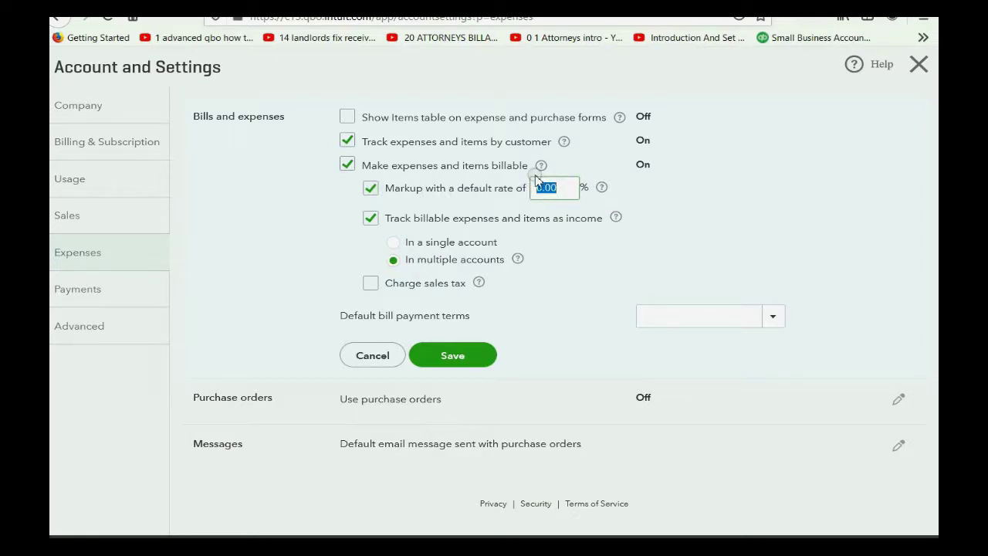
{"action": "key", "text": "BackSpace"}
{"action": "left_click", "coordinate": [538, 179]}
{"action": "left_click", "coordinate": [544, 188]}
{"action": "double_click", "coordinate": [549, 191]}
{"action": "left_click", "coordinate": [547, 190]}
{"action": "left_click", "coordinate": [544, 309]}
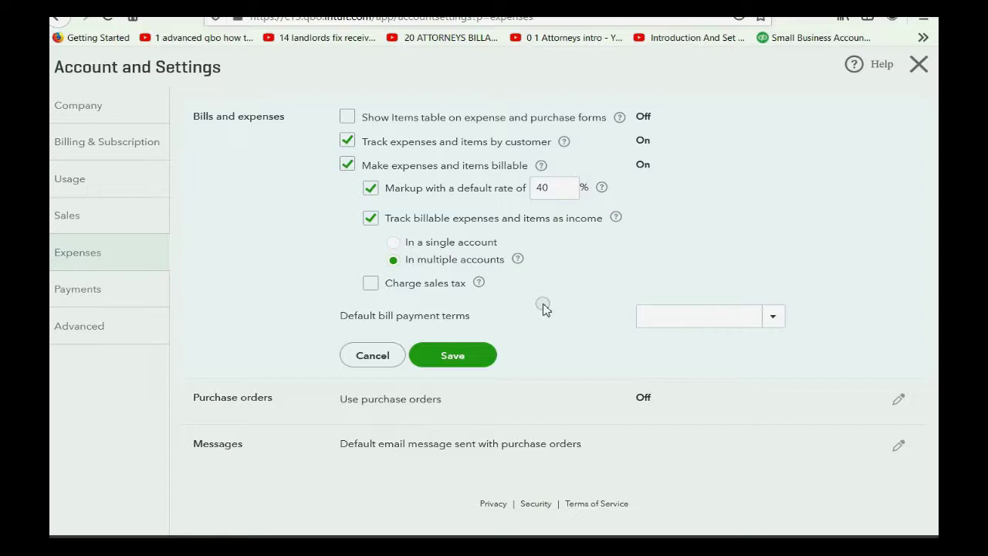
{"action": "left_click", "coordinate": [459, 357]}
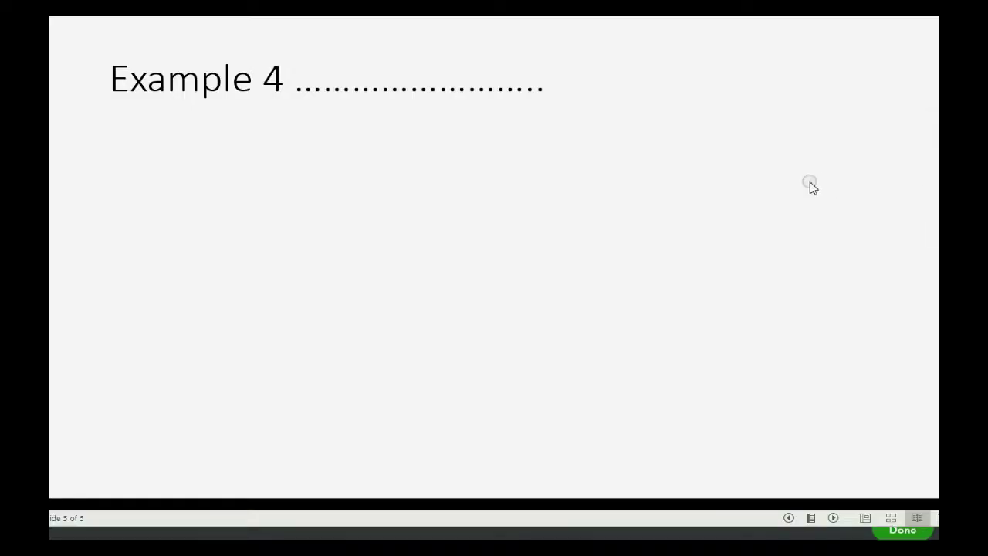
Reveal the first Example 4 transaction in the slide presentation, switch back to QuickBooks and close Account and Settings.
{"action": "left_click", "coordinate": [810, 185]}
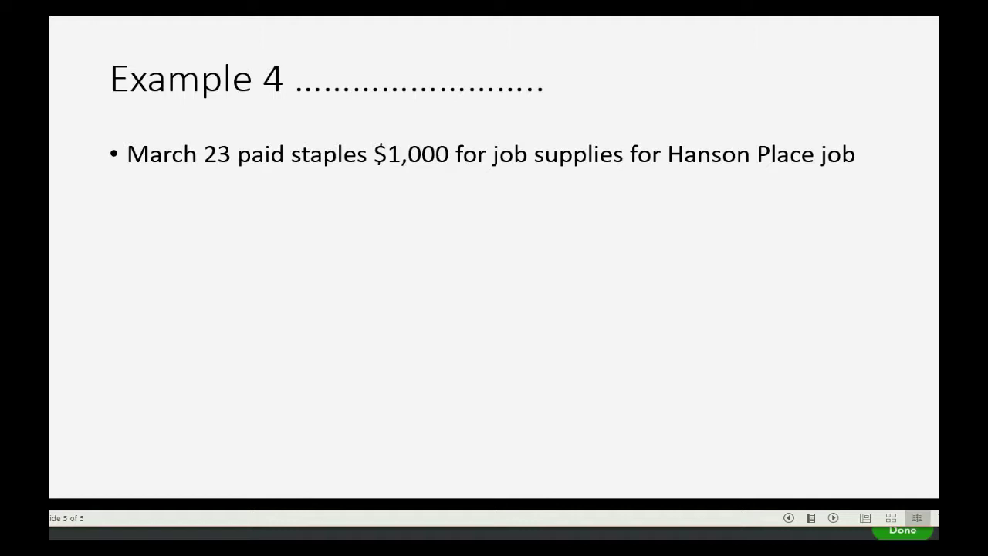
{"action": "key", "text": "super"}
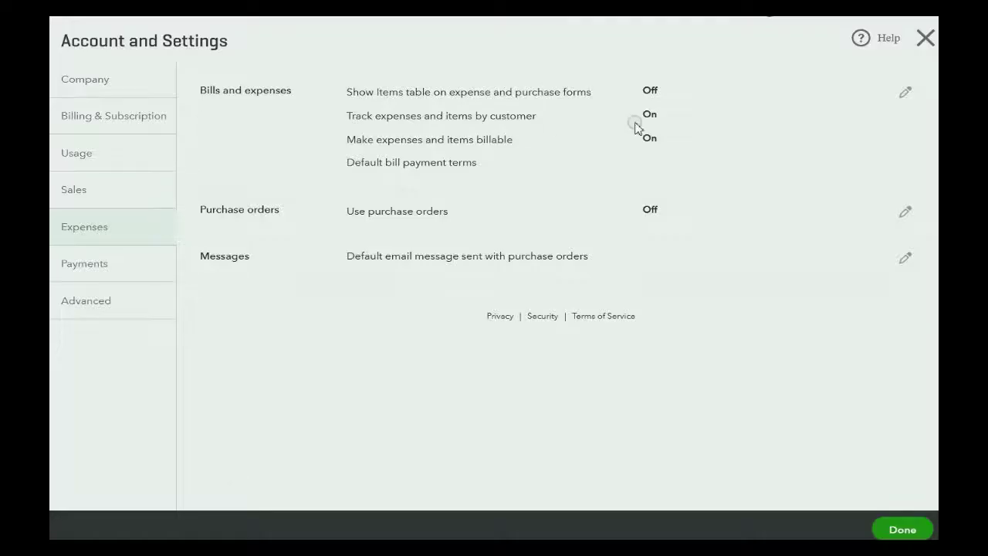
{"action": "left_click", "coordinate": [924, 38]}
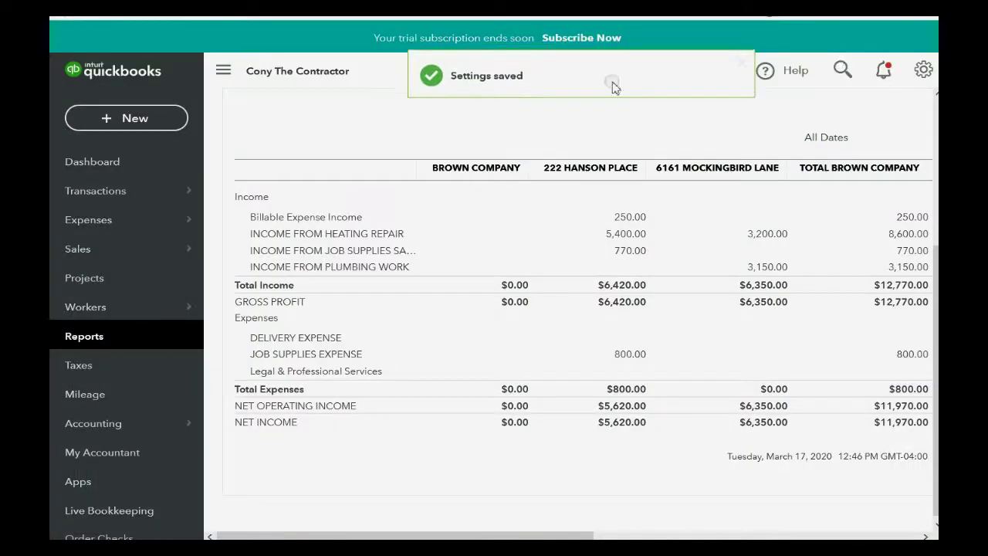
Create an expense paid to Staples Office Supplies from Cash in Bank, dated 03/23/2020.
{"action": "left_click", "coordinate": [112, 117]}
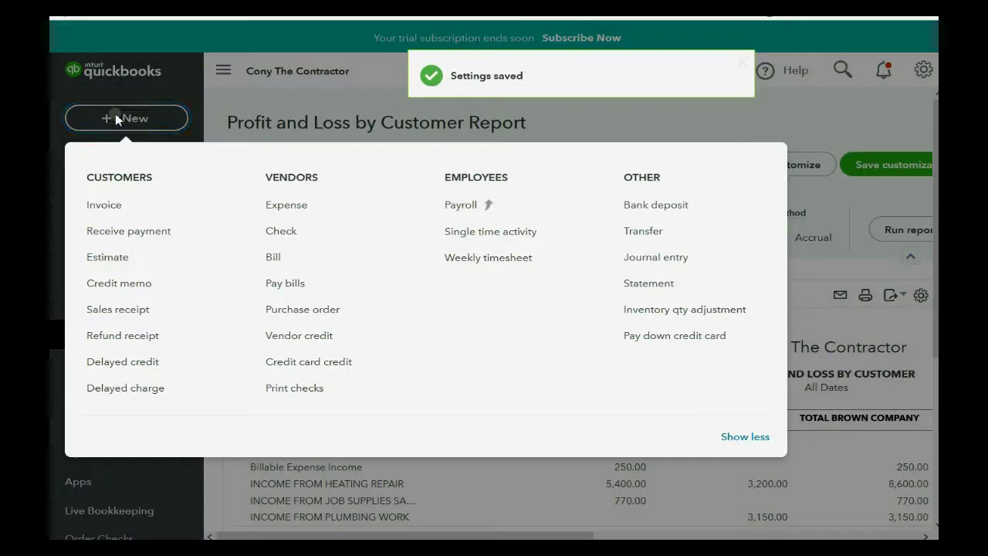
{"action": "left_click", "coordinate": [282, 205]}
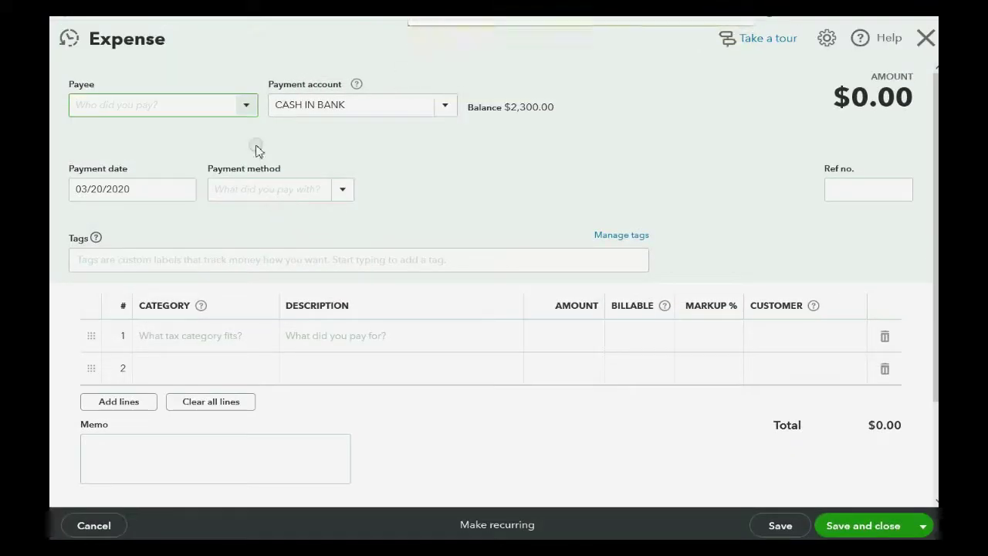
{"action": "left_click", "coordinate": [245, 106]}
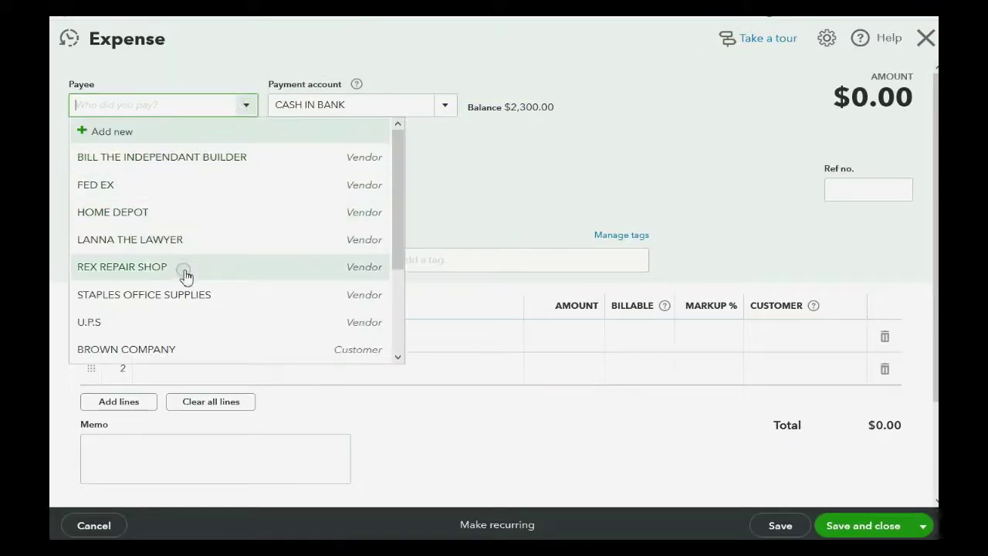
{"action": "left_click", "coordinate": [185, 297]}
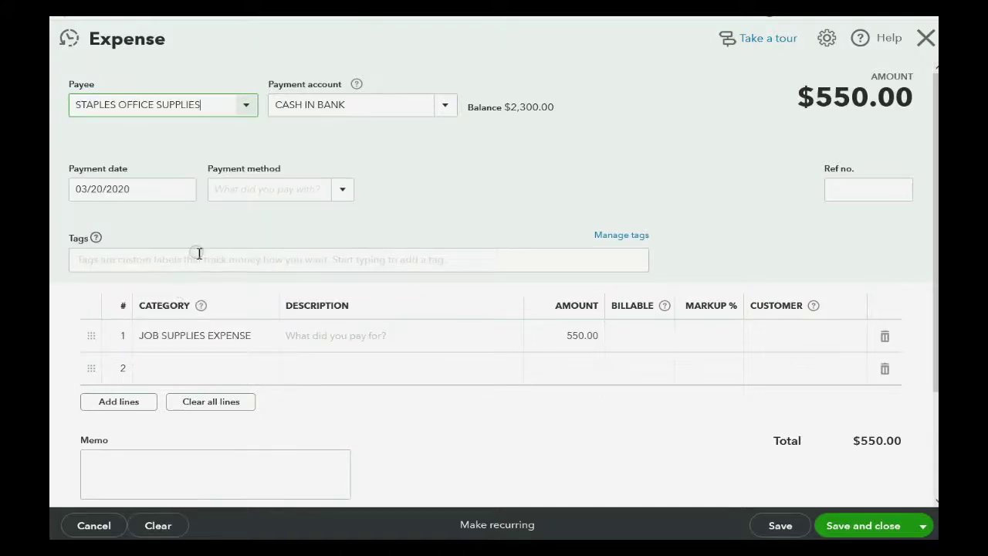
{"action": "left_click", "coordinate": [184, 190]}
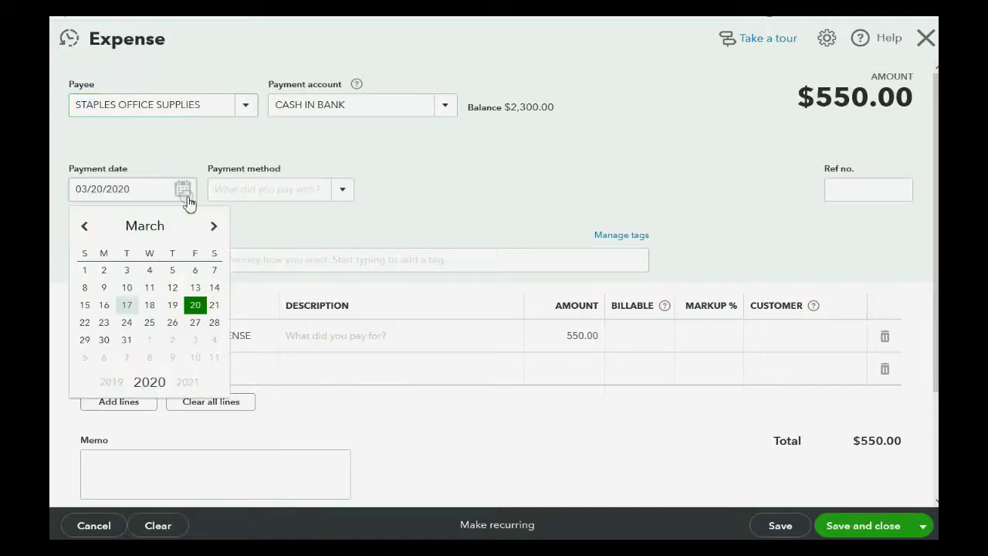
{"action": "left_click", "coordinate": [105, 323]}
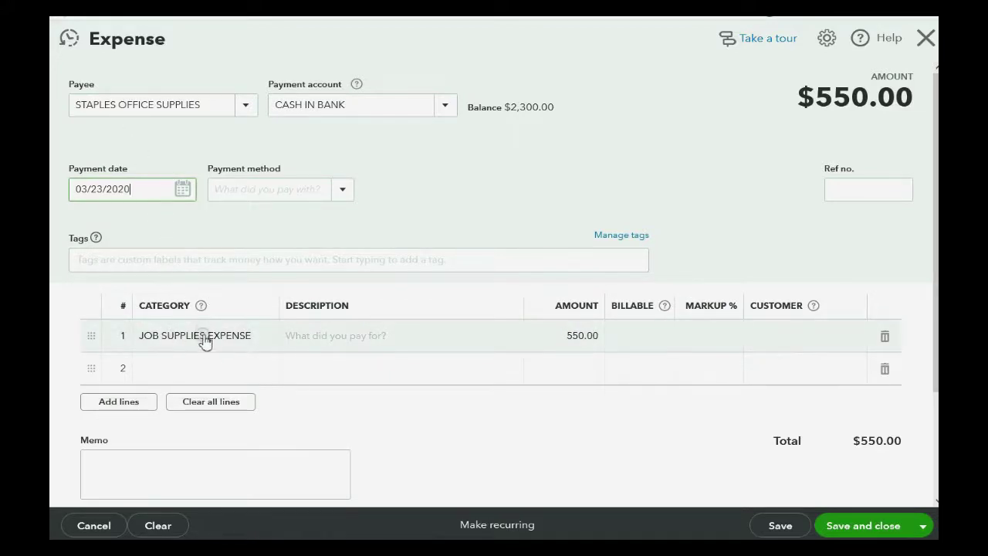
Set the job supplies expense line to 1,000.00, mark it billable and assign it to Brown Company's 222 Hanson Place job.
{"action": "left_click", "coordinate": [578, 335]}
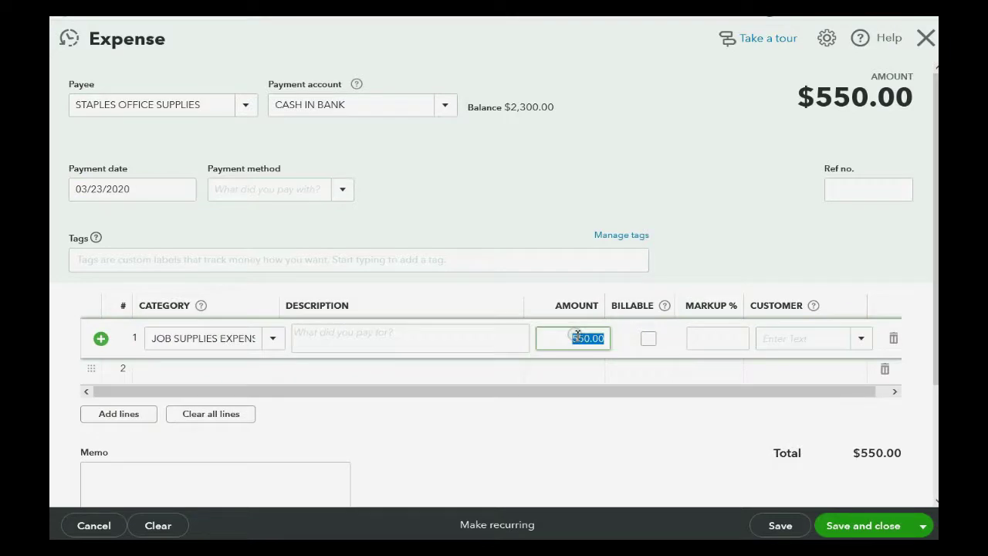
{"action": "type", "text": "1,00"}
{"action": "type", "text": "0"}
{"action": "key", "text": "Tab"}
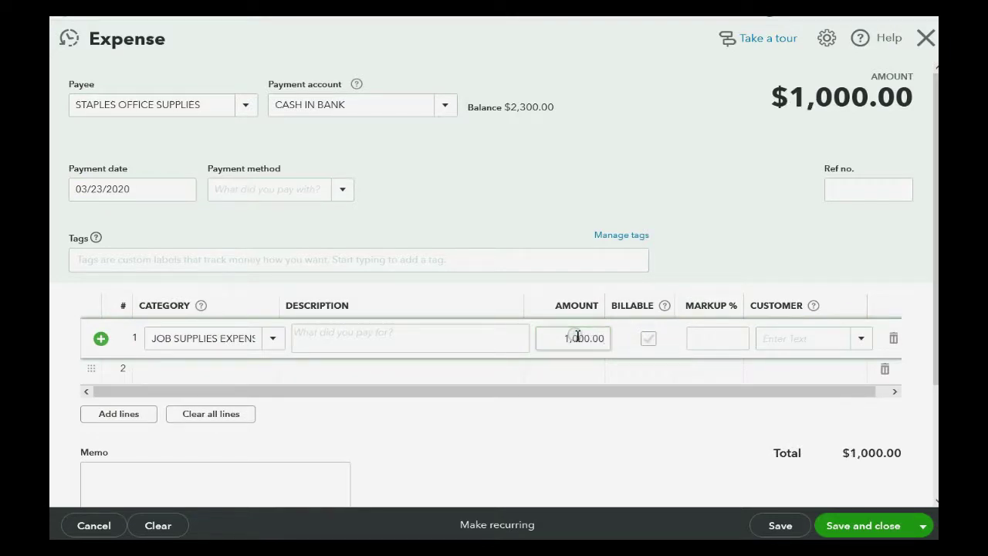
{"action": "left_click", "coordinate": [648, 338]}
{"action": "left_click", "coordinate": [861, 340]}
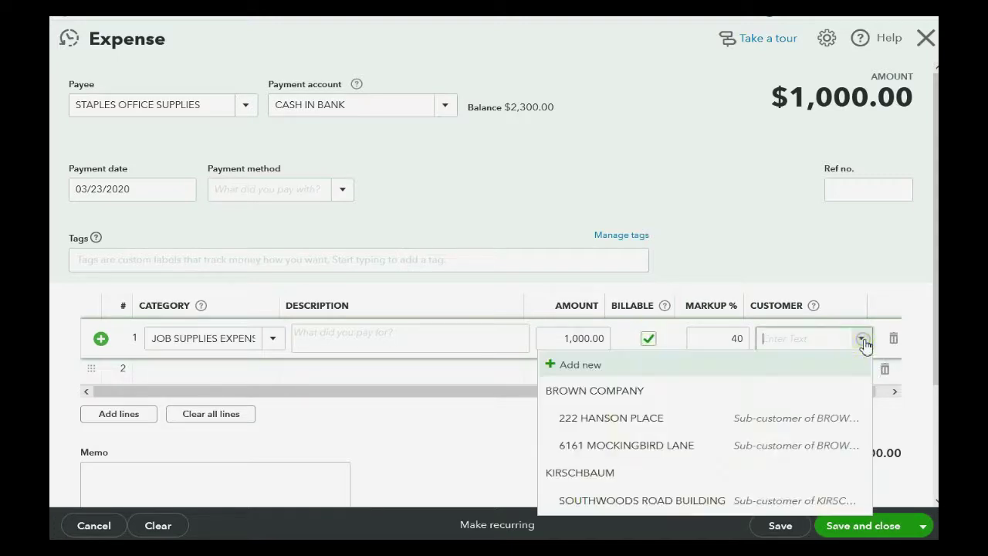
{"action": "left_click", "coordinate": [750, 419]}
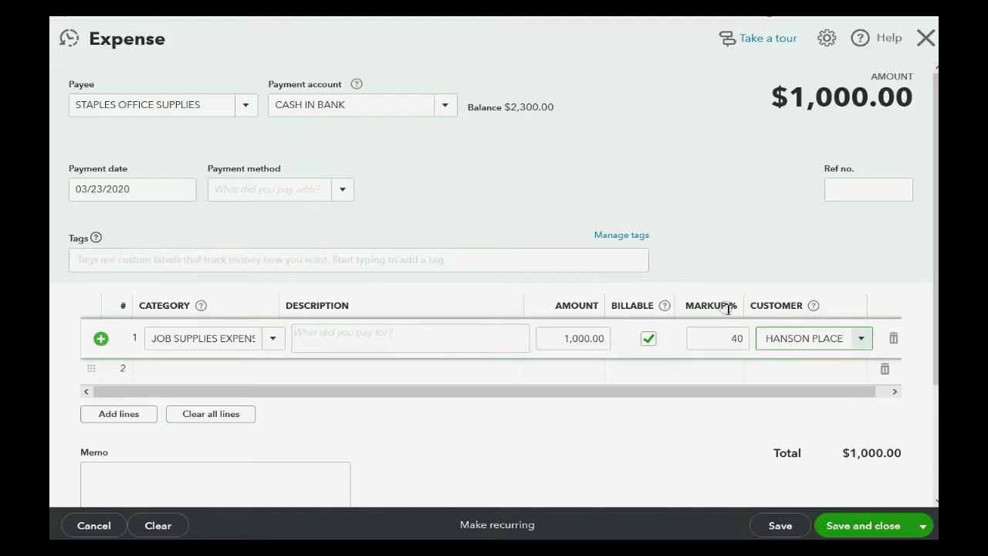
Check the markup percentage on the job supplies line, leaving it at 40, and save and close the expense.
{"action": "left_click", "coordinate": [719, 345]}
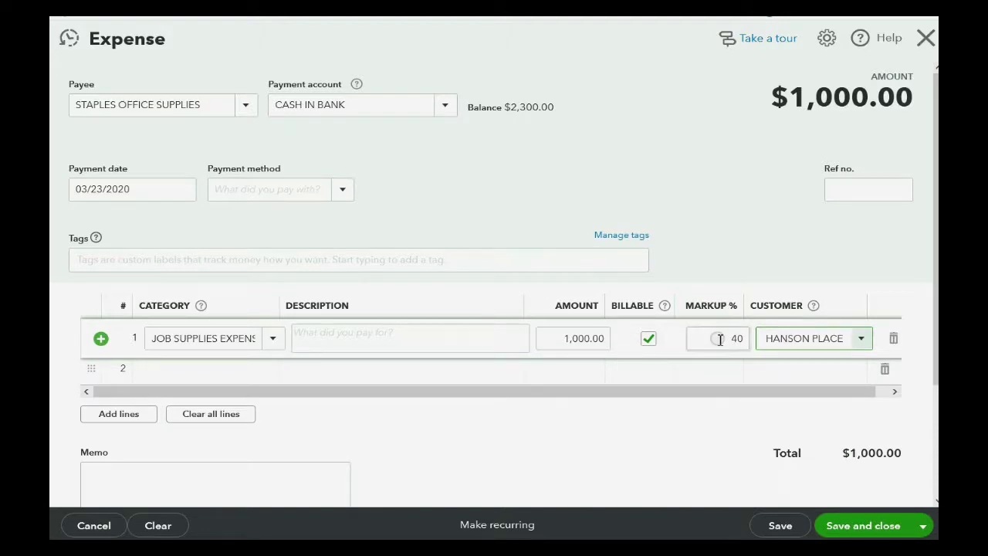
{"action": "left_click", "coordinate": [719, 339]}
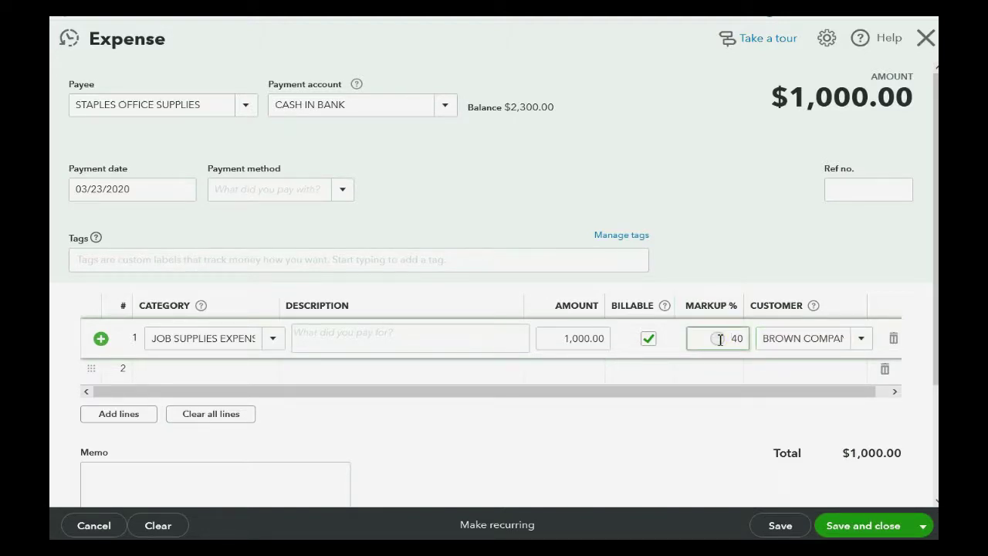
{"action": "double_click", "coordinate": [735, 339]}
{"action": "left_click", "coordinate": [722, 338]}
{"action": "left_click", "coordinate": [735, 337]}
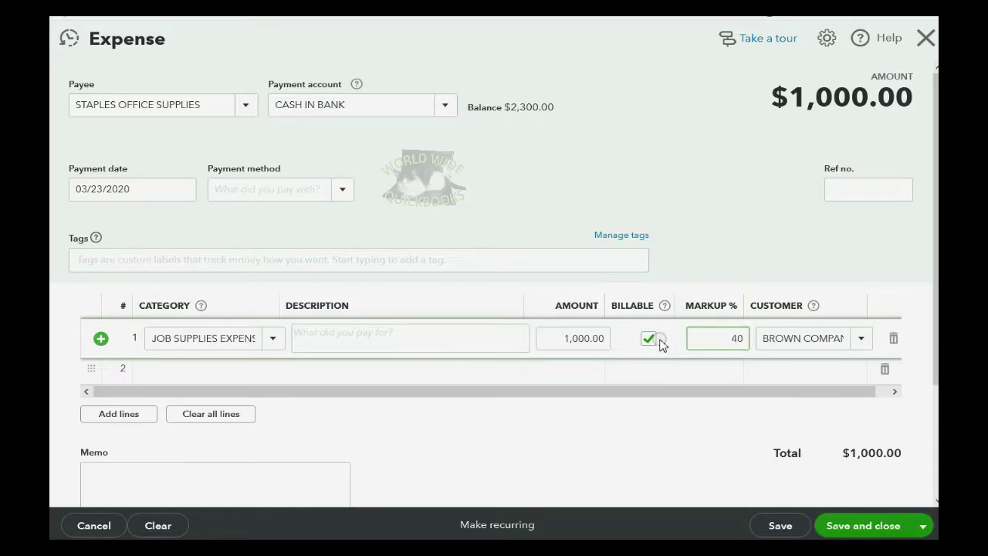
{"action": "left_click", "coordinate": [867, 527]}
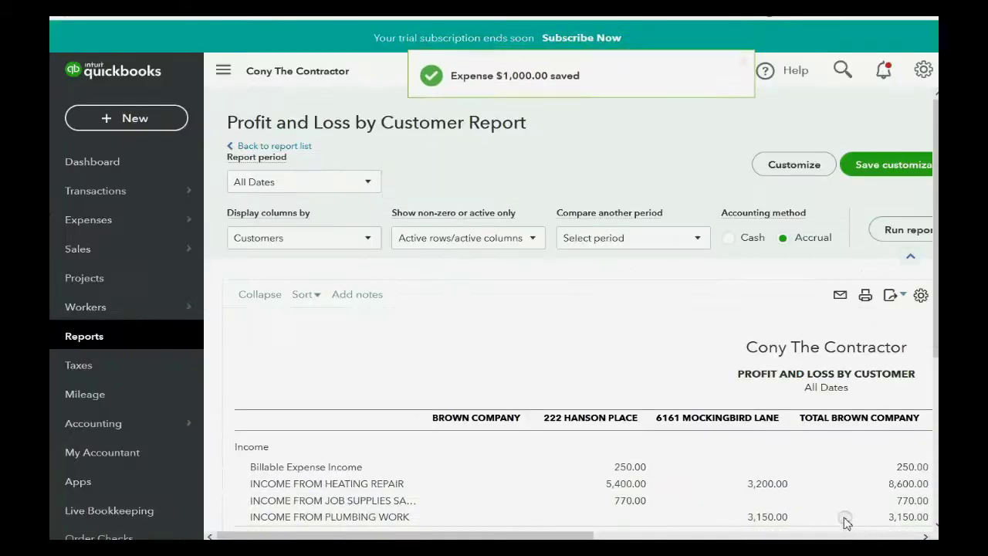
Open the custom Unbilled Charges report to examine the Hanson Place billable expense charges.
{"action": "left_click", "coordinate": [112, 336]}
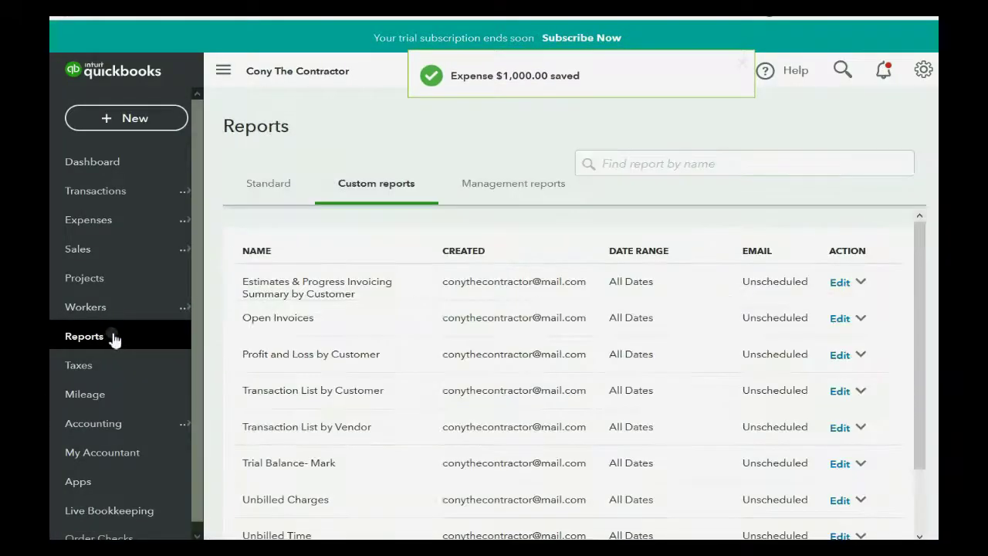
{"action": "scroll", "coordinate": [342, 281], "scroll_direction": "down", "scroll_amount": 1}
{"action": "scroll", "coordinate": [311, 426], "scroll_direction": "down", "scroll_amount": 2}
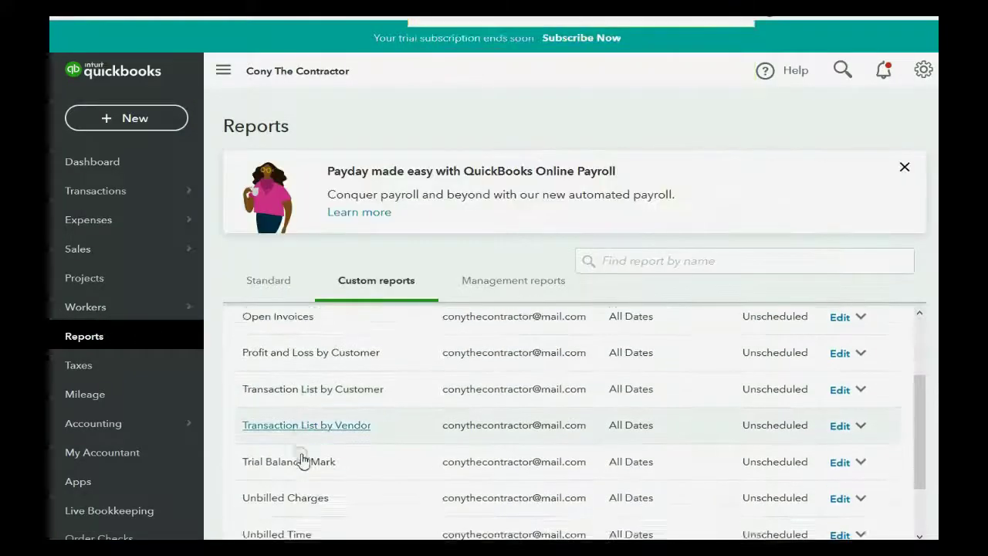
{"action": "left_click", "coordinate": [287, 431]}
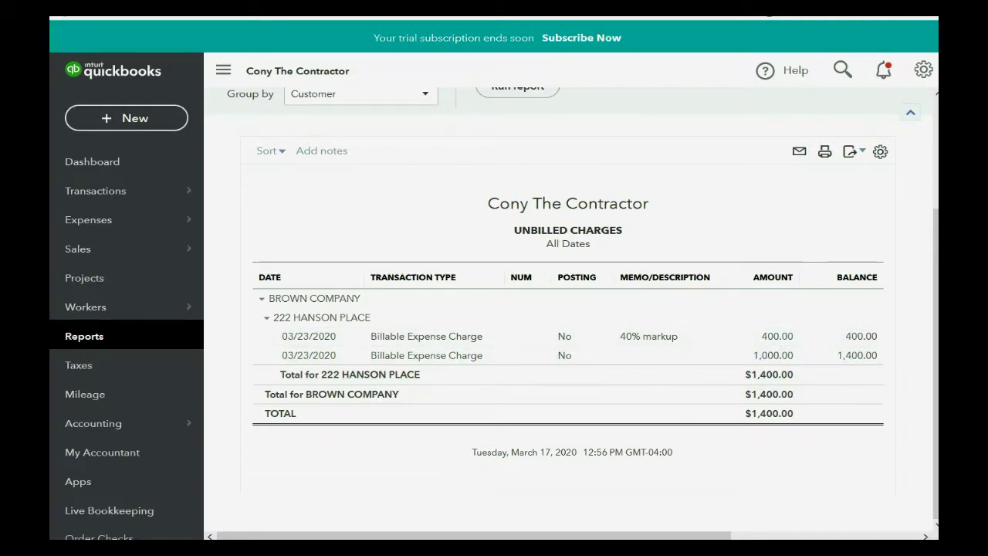
Switch to the slide presentation and reveal the March 26 invoice instruction of Example 4.
{"action": "key", "text": "alt+Tab"}
{"action": "left_click", "coordinate": [364, 422]}
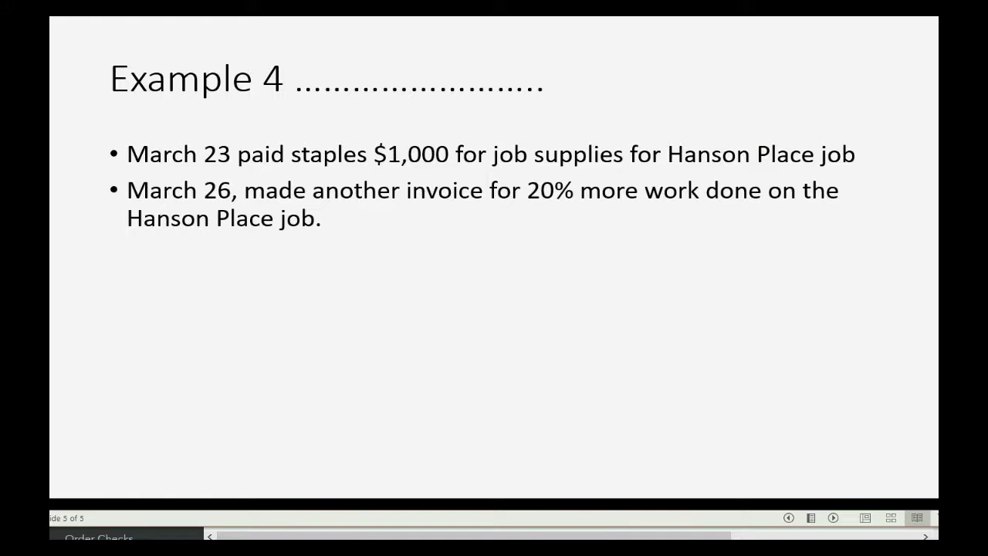
Reveal the Staples check instruction on the Example 4 slide, start a new invoice in QuickBooks Online, and recheck the slide.
{"action": "left_click", "coordinate": [364, 422]}
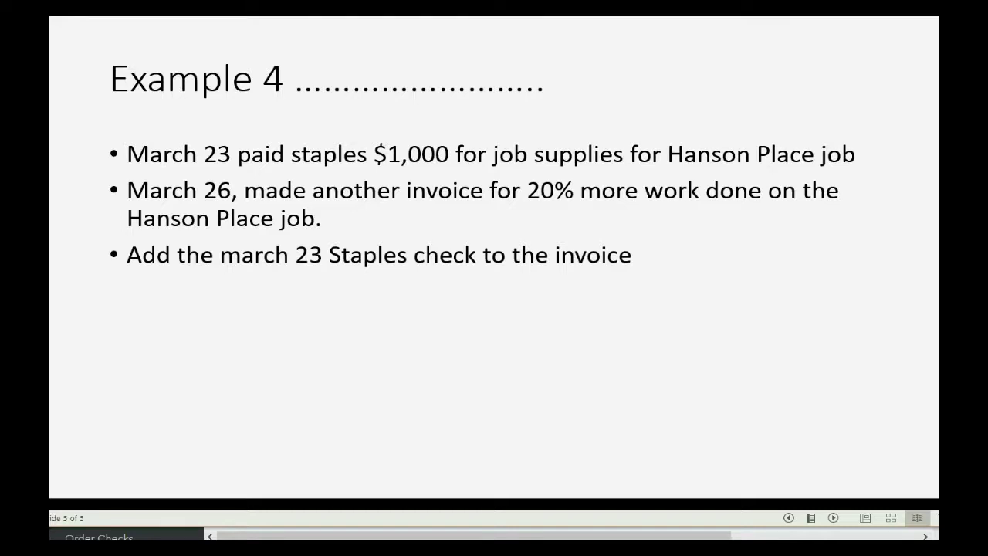
{"action": "key", "text": "alt+Tab"}
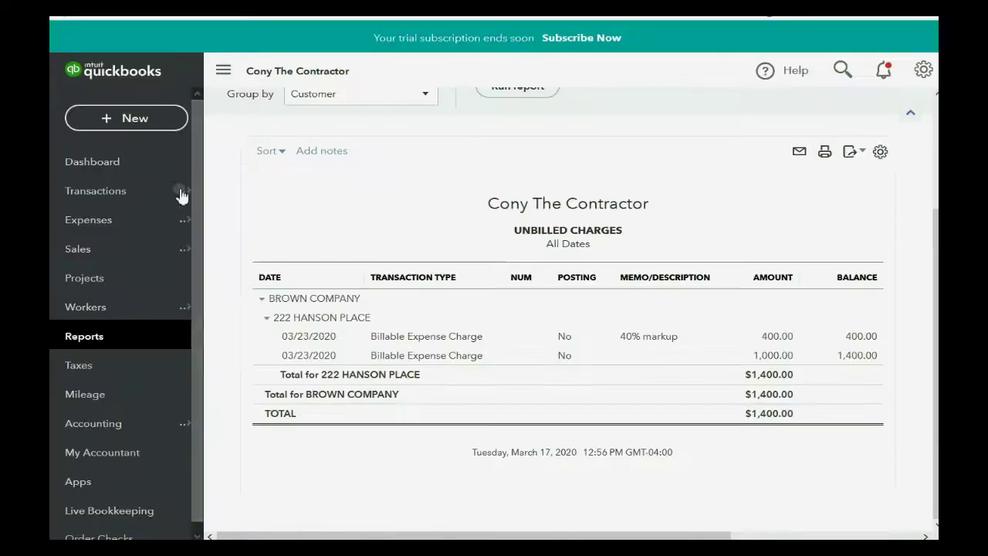
{"action": "left_click", "coordinate": [145, 118]}
{"action": "left_click", "coordinate": [103, 204]}
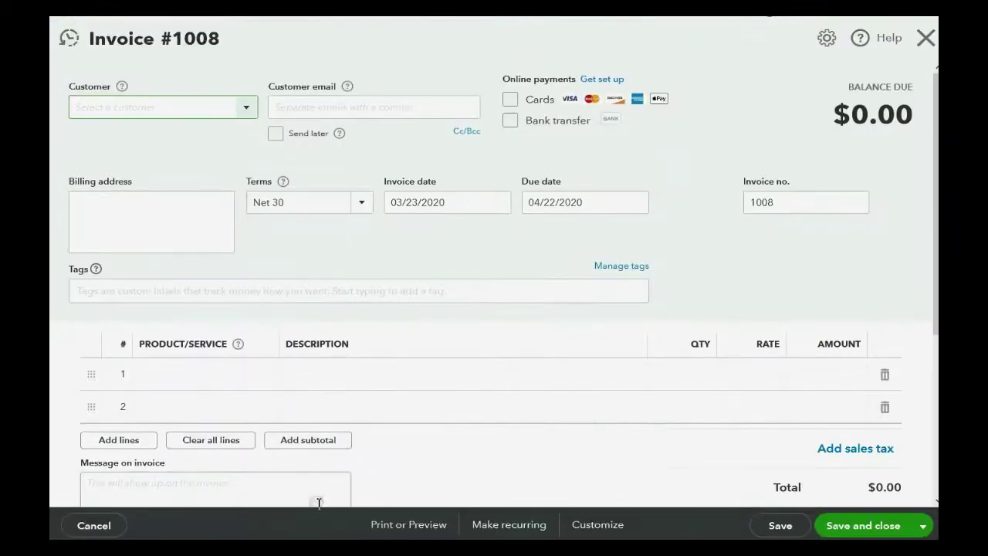
{"action": "key", "text": "alt+Tab"}
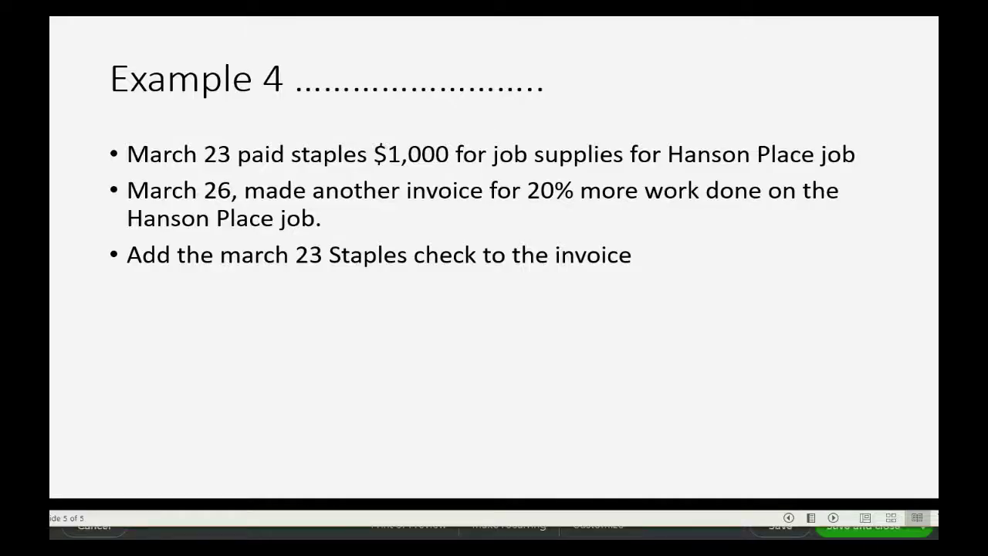
{"action": "key", "text": "alt+Tab"}
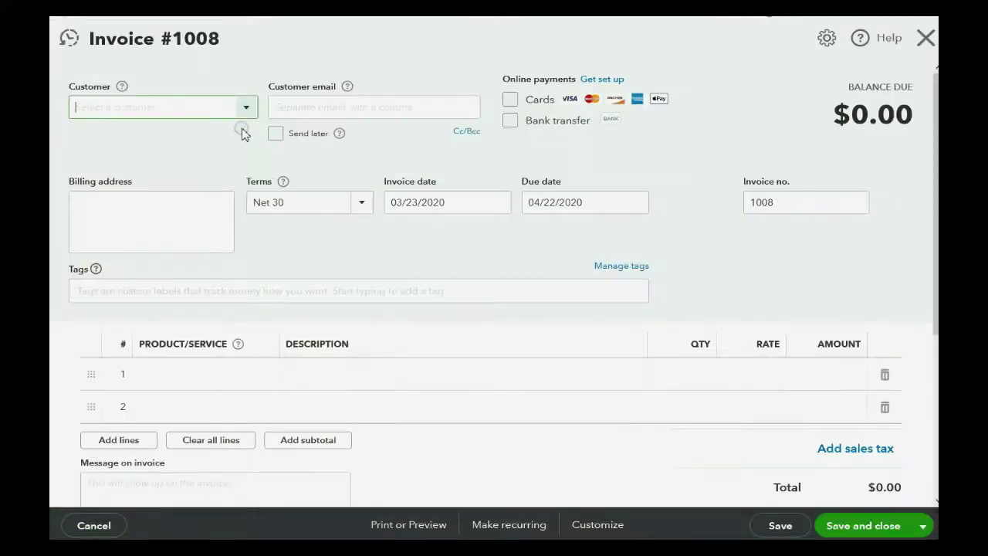
{"action": "left_click", "coordinate": [245, 113]}
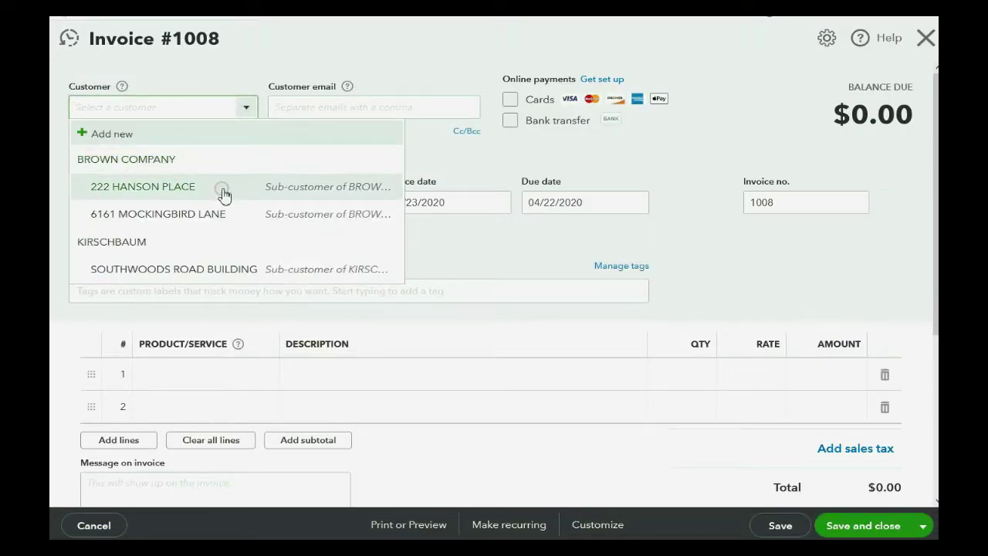
{"action": "left_click", "coordinate": [222, 192]}
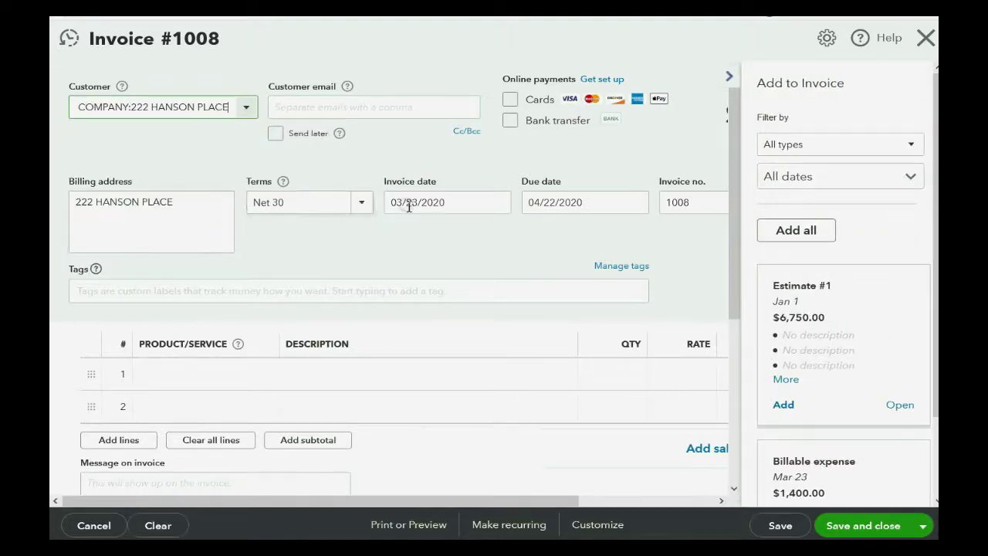
{"action": "left_click", "coordinate": [497, 202]}
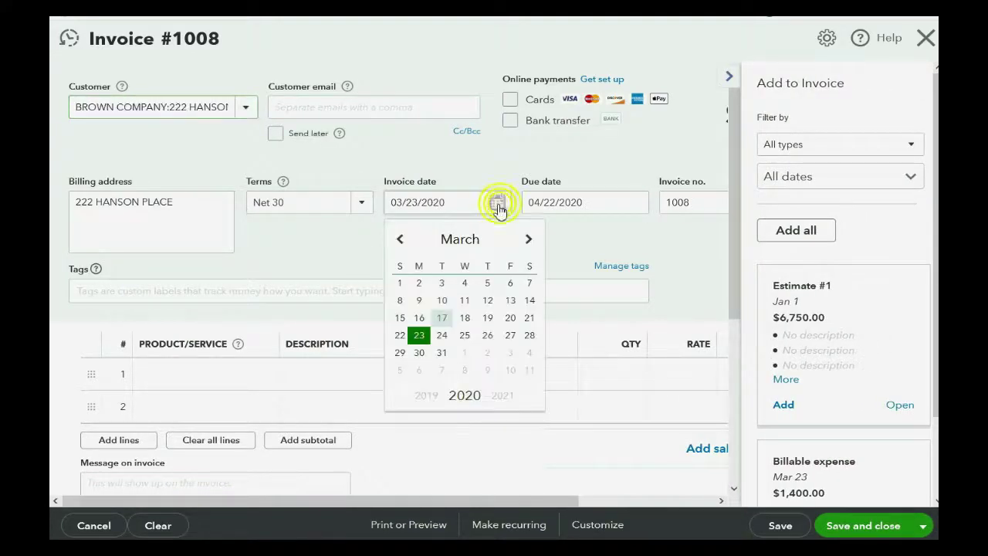
{"action": "left_click", "coordinate": [488, 337]}
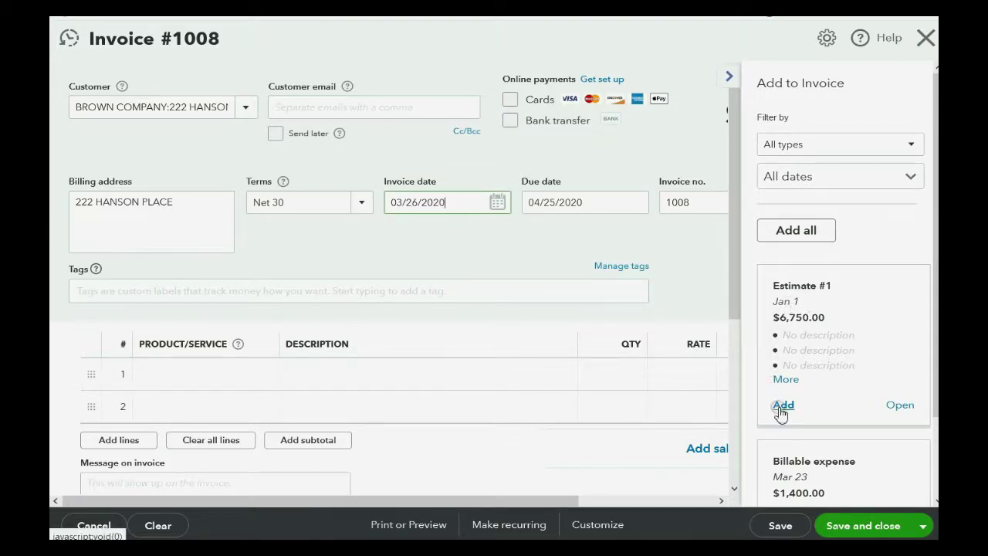
Copy 20% of each line of Estimate #1 to the invoice and add the March 23 billable expense with its markup.
{"action": "left_click", "coordinate": [781, 406]}
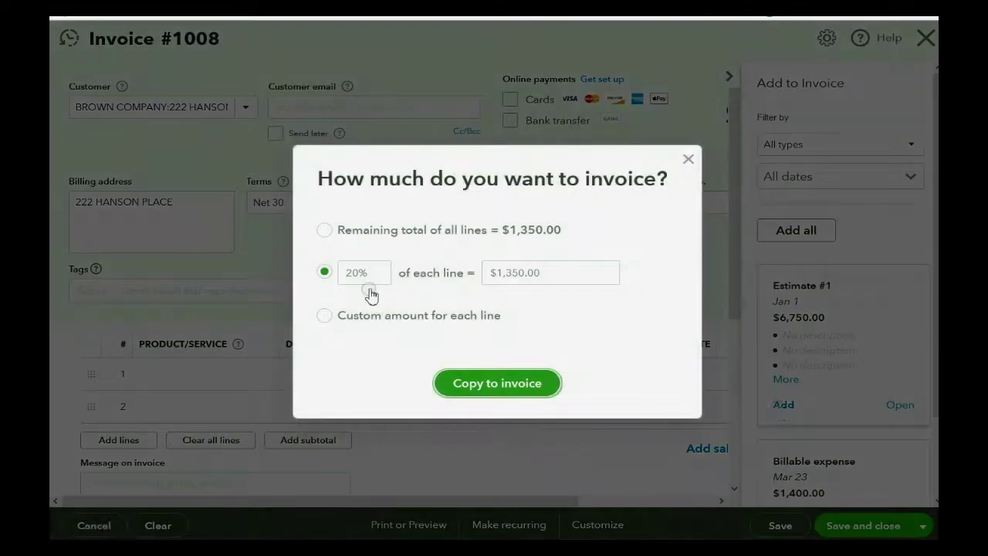
{"action": "left_click", "coordinate": [372, 279]}
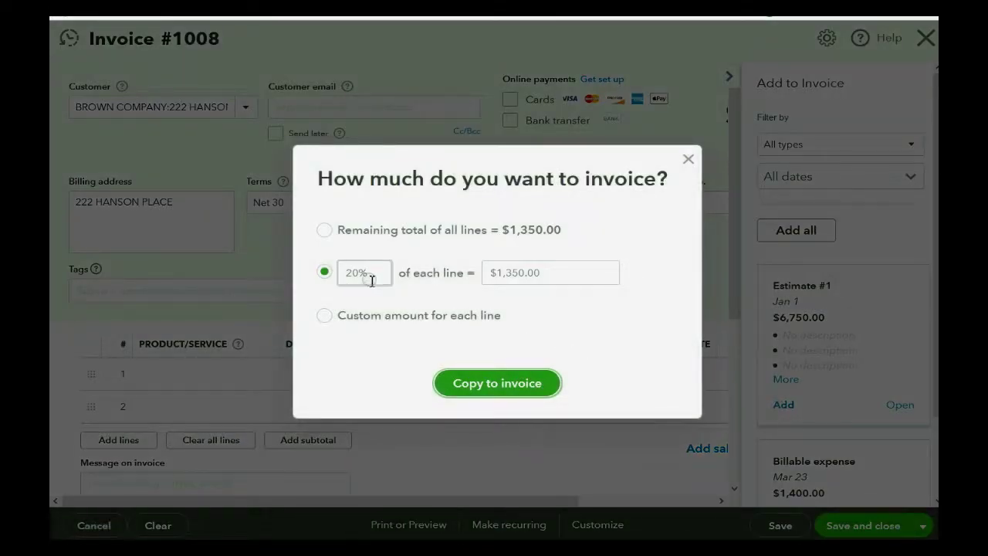
{"action": "left_click", "coordinate": [487, 384]}
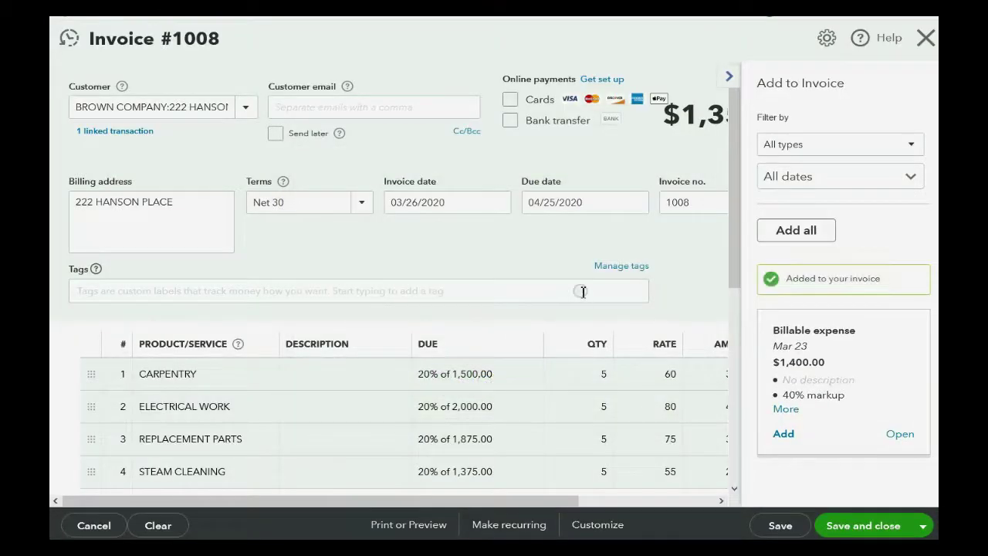
{"action": "scroll", "coordinate": [581, 295], "scroll_direction": "down", "scroll_amount": 2}
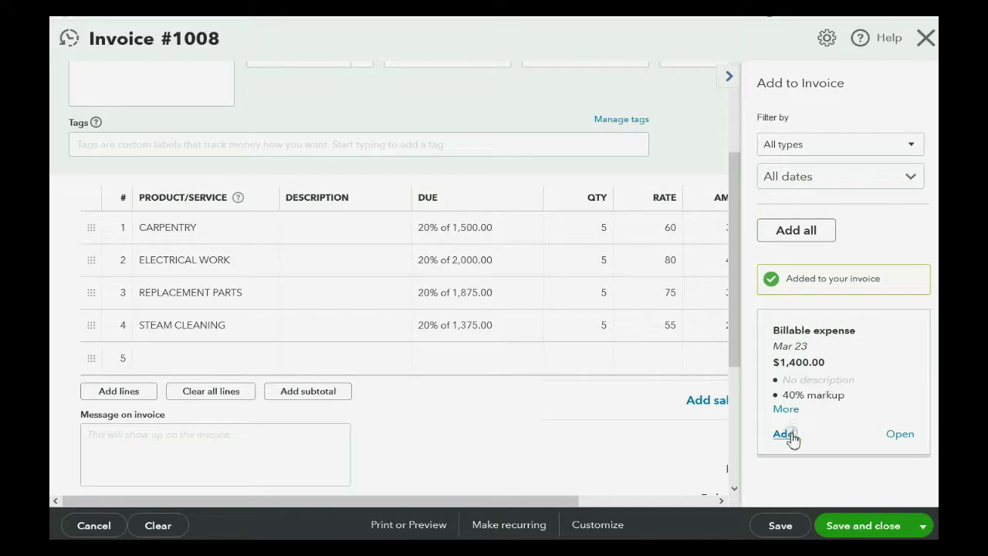
{"action": "left_click", "coordinate": [784, 434]}
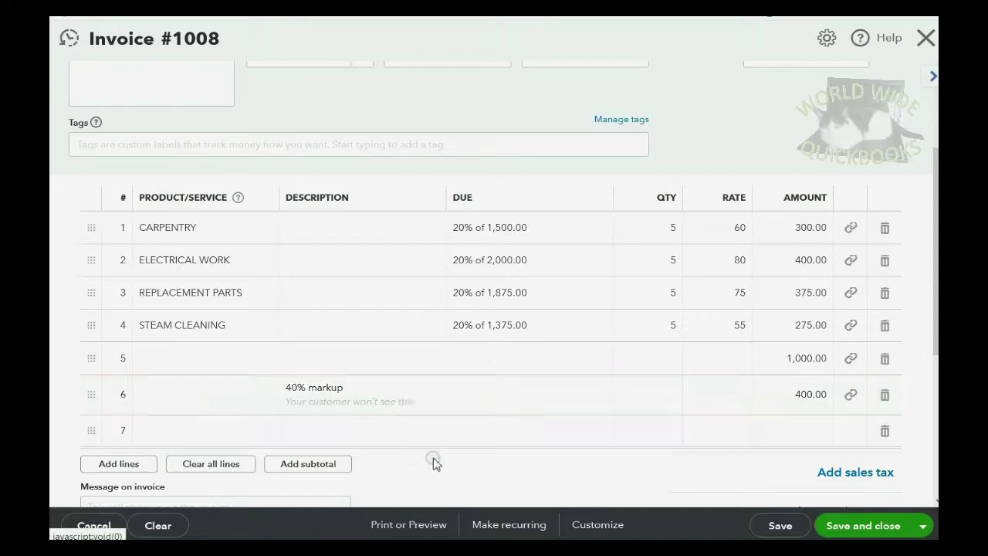
Preview the printable invoice to examine how the job supplies and markup appear to the customer, and close the preview.
{"action": "left_click", "coordinate": [425, 524]}
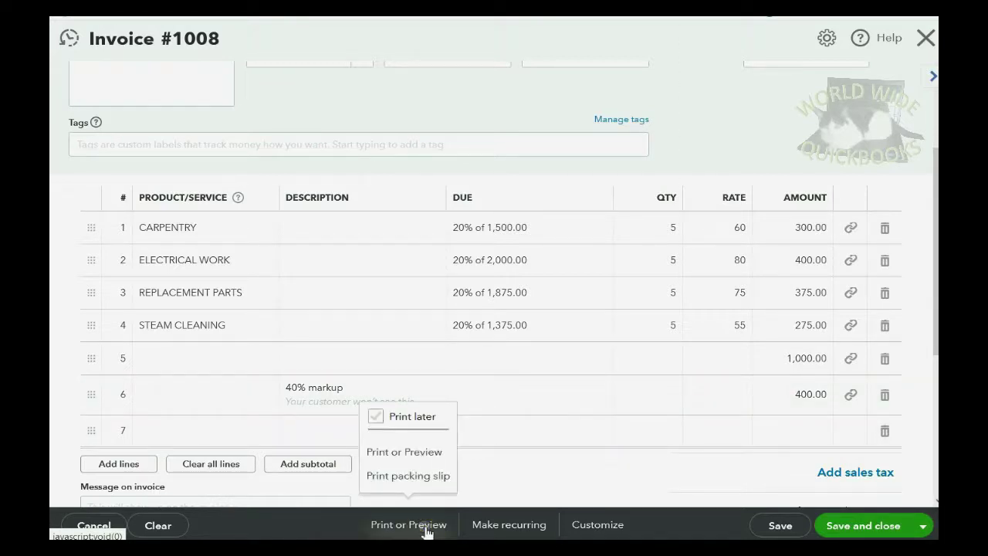
{"action": "left_click", "coordinate": [409, 453]}
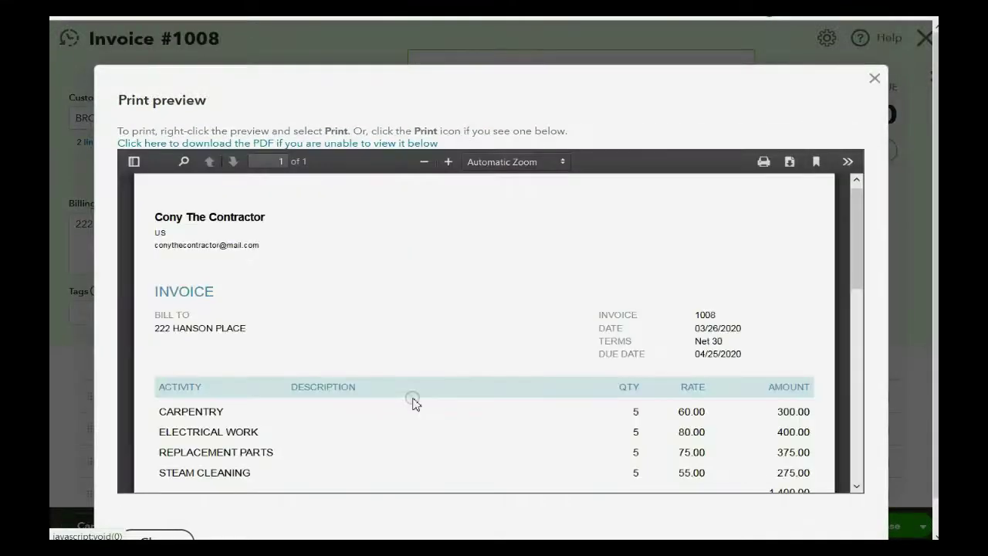
{"action": "scroll", "coordinate": [413, 402], "scroll_direction": "down", "scroll_amount": 3}
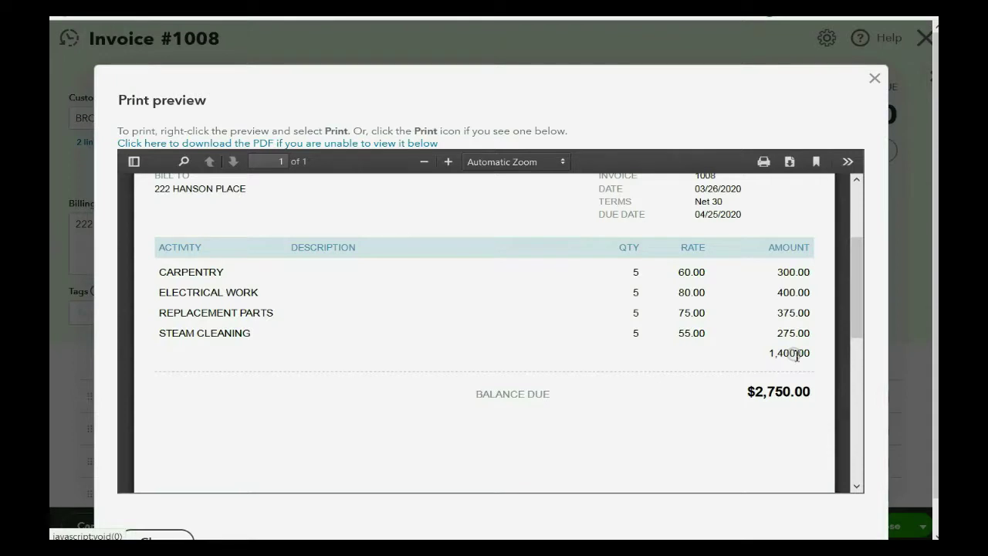
{"action": "left_click", "coordinate": [879, 79]}
Review the invoice lines and total, and save and close the invoice, accepting the modification of linked transactions.
{"action": "scroll", "coordinate": [761, 386], "scroll_direction": "down", "scroll_amount": 4}
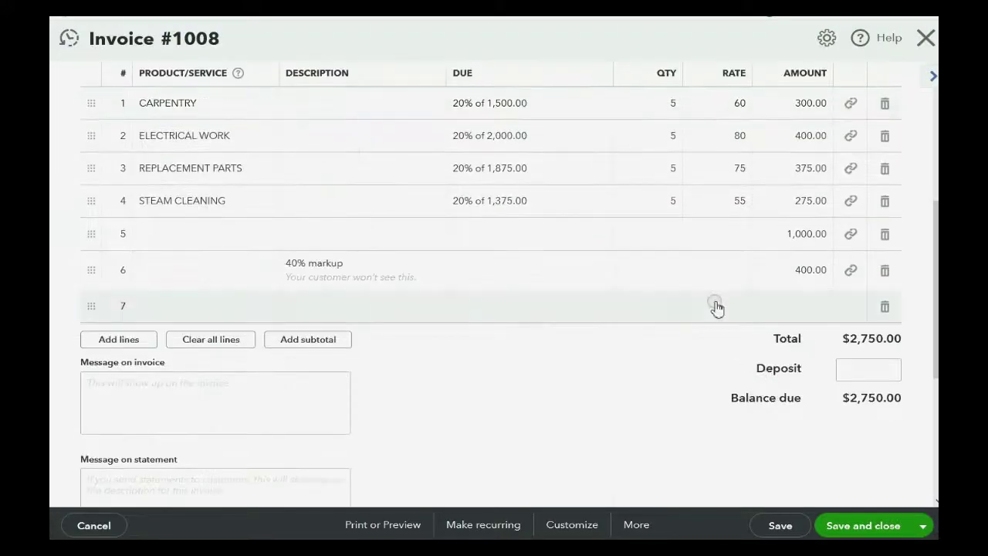
{"action": "scroll", "coordinate": [717, 307], "scroll_direction": "up", "scroll_amount": 1}
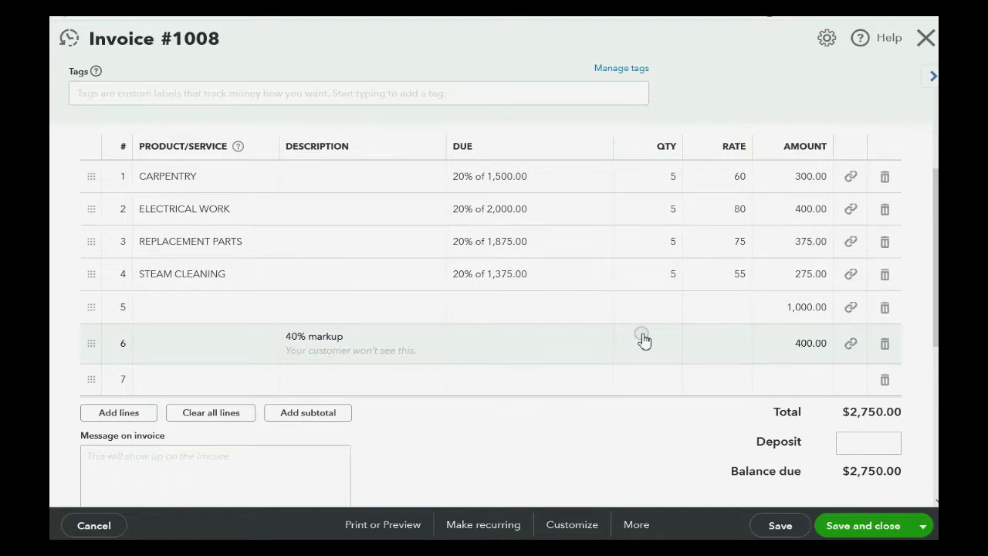
{"action": "left_click", "coordinate": [858, 531]}
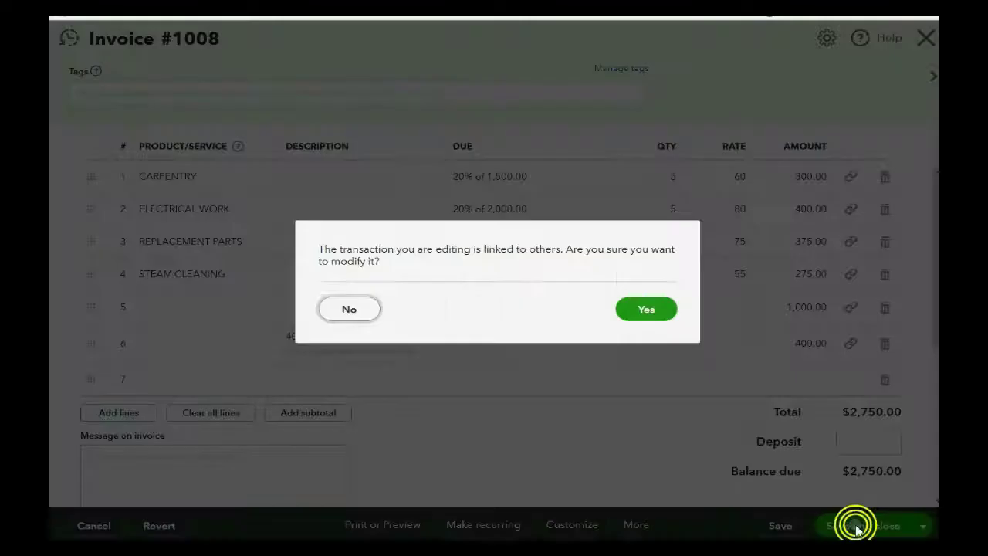
{"action": "left_click", "coordinate": [648, 313]}
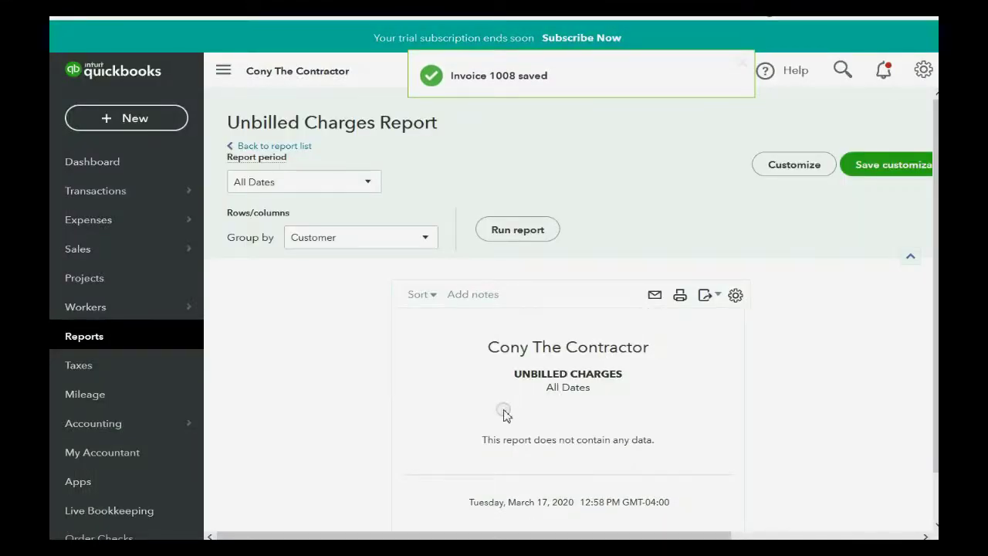
{"action": "left_click_drag", "start_coordinate": [525, 373], "coordinate": [621, 373]}
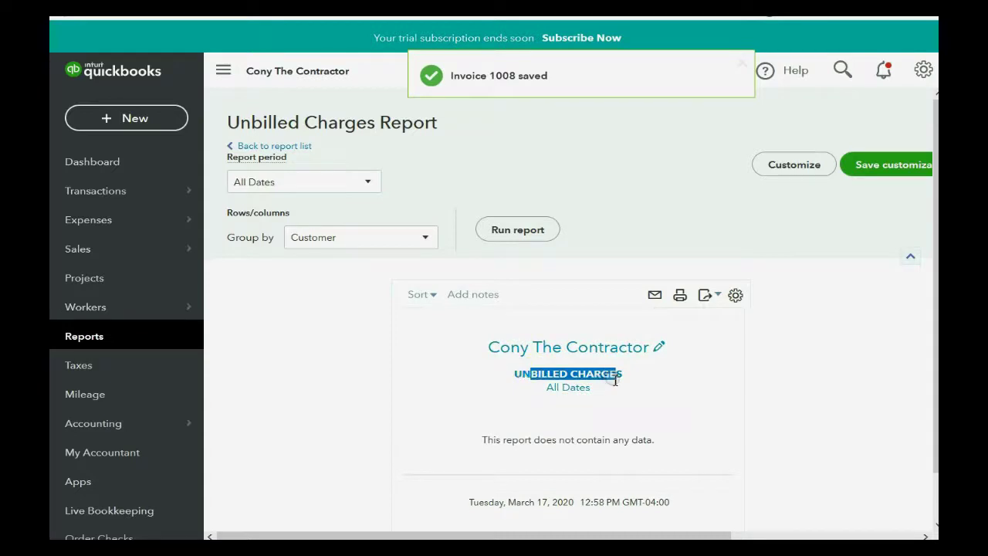
{"action": "left_click", "coordinate": [96, 334]}
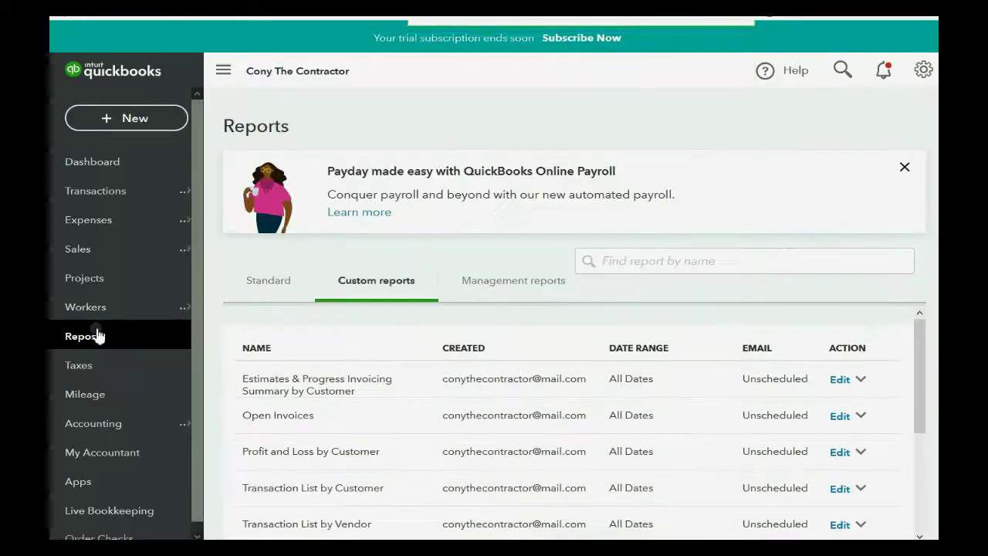
{"action": "left_click", "coordinate": [293, 451]}
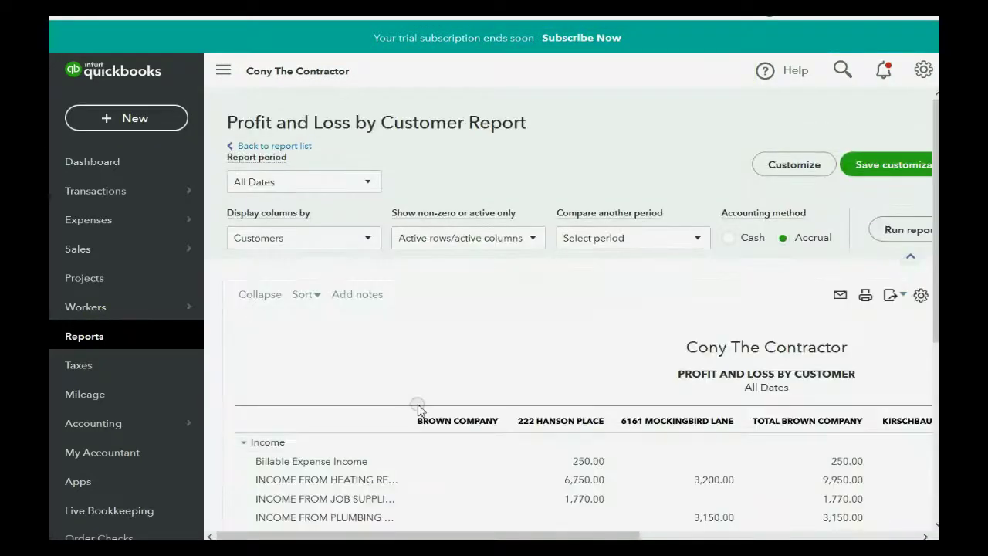
{"action": "scroll", "coordinate": [417, 405], "scroll_direction": "down", "scroll_amount": 2}
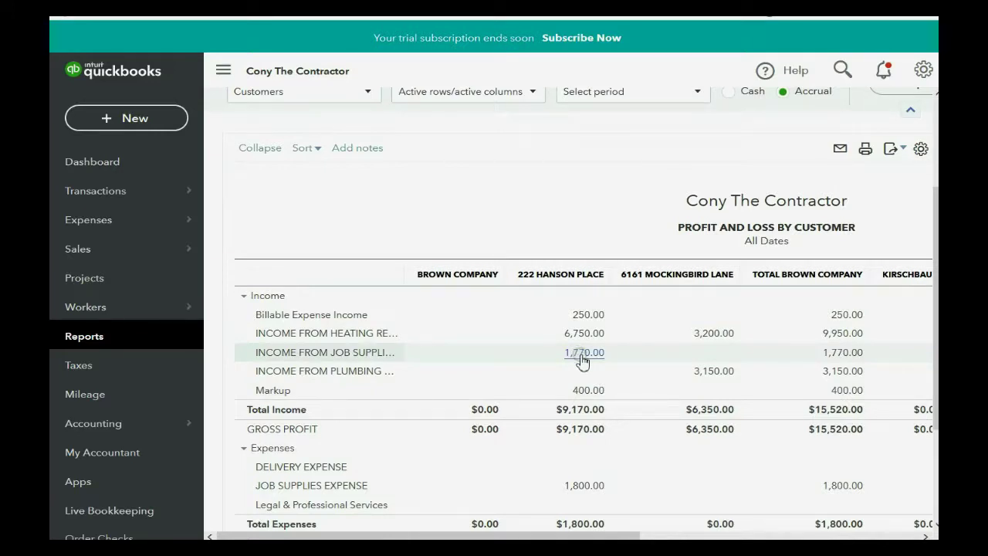
{"action": "left_click", "coordinate": [585, 487]}
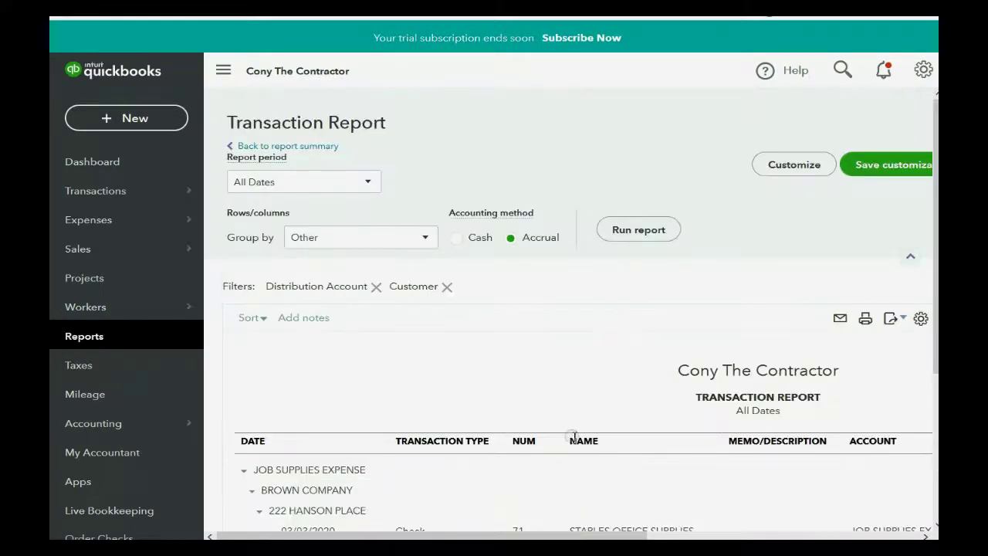
{"action": "scroll", "coordinate": [571, 425], "scroll_direction": "down", "scroll_amount": 3}
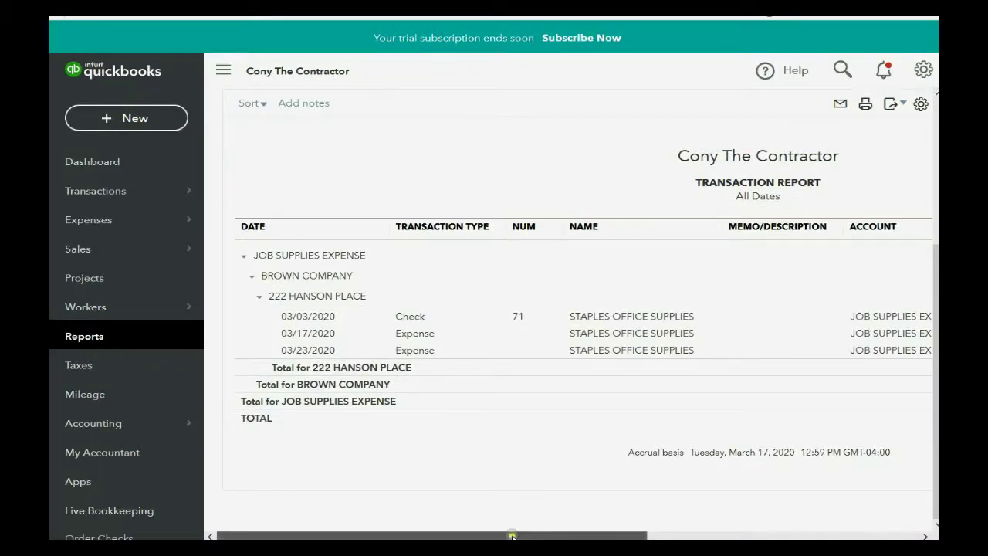
{"action": "mouse_move", "coordinate": [512, 534]}
{"action": "left_mouse_down"}
{"action": "mouse_move", "coordinate": [561, 534]}
{"action": "mouse_move", "coordinate": [517, 536]}
{"action": "left_mouse_up"}
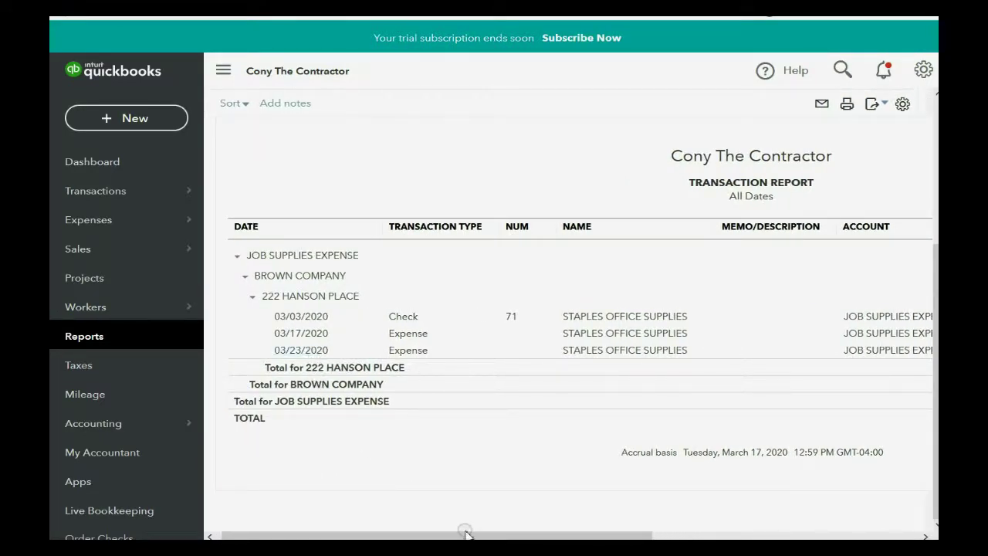
{"action": "left_click_drag", "start_coordinate": [463, 534], "coordinate": [732, 536]}
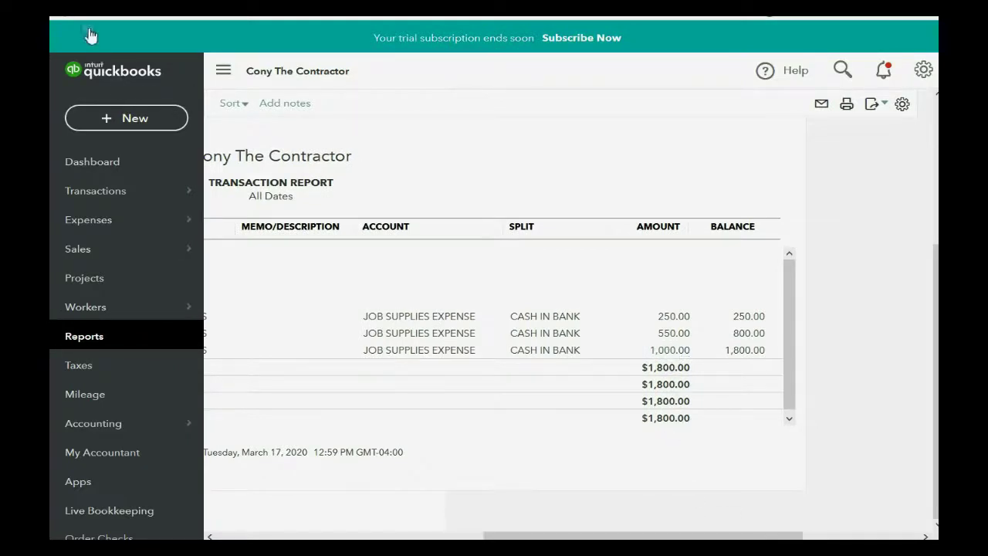
{"action": "key", "text": "alt+Left"}
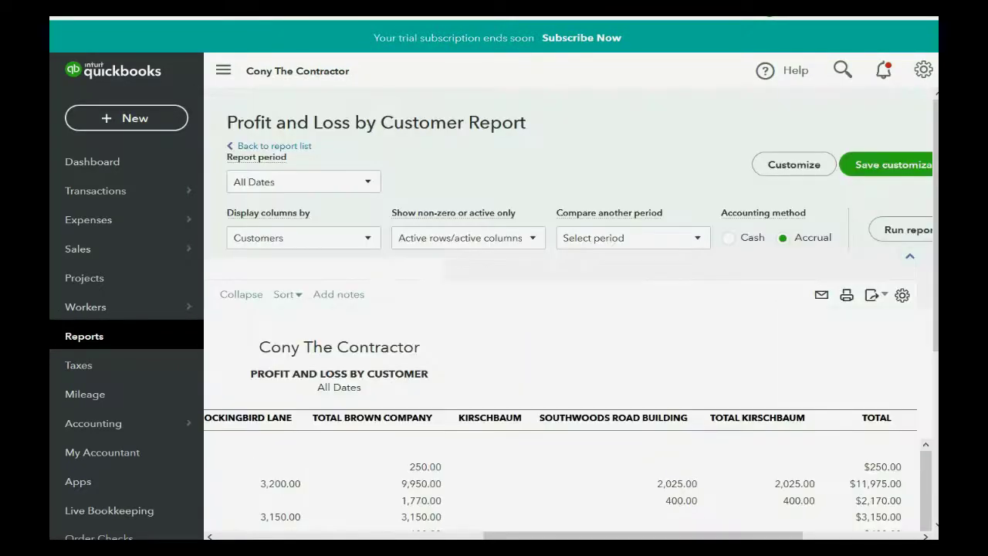
{"action": "scroll", "coordinate": [373, 340], "scroll_direction": "down", "scroll_amount": 2}
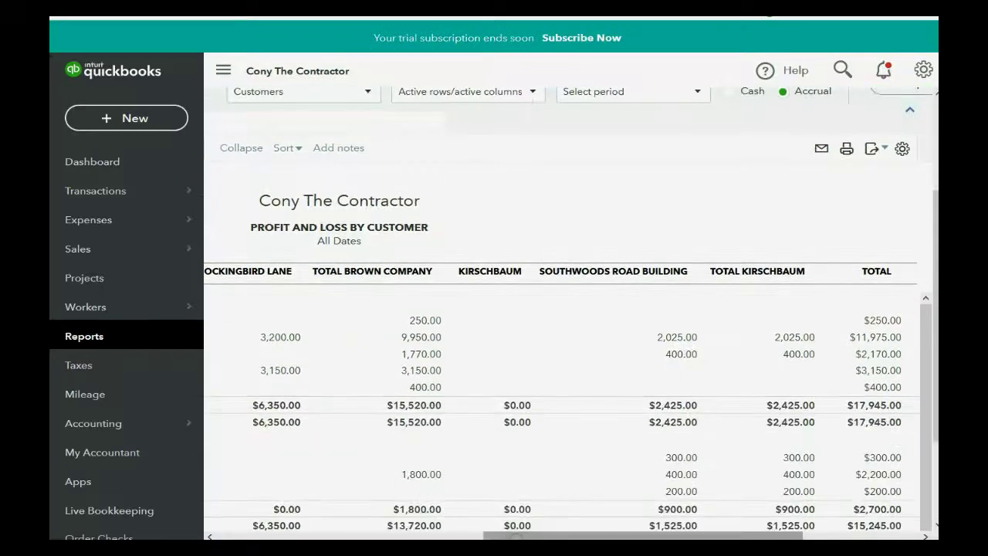
{"action": "left_click_drag", "start_coordinate": [494, 534], "coordinate": [231, 534]}
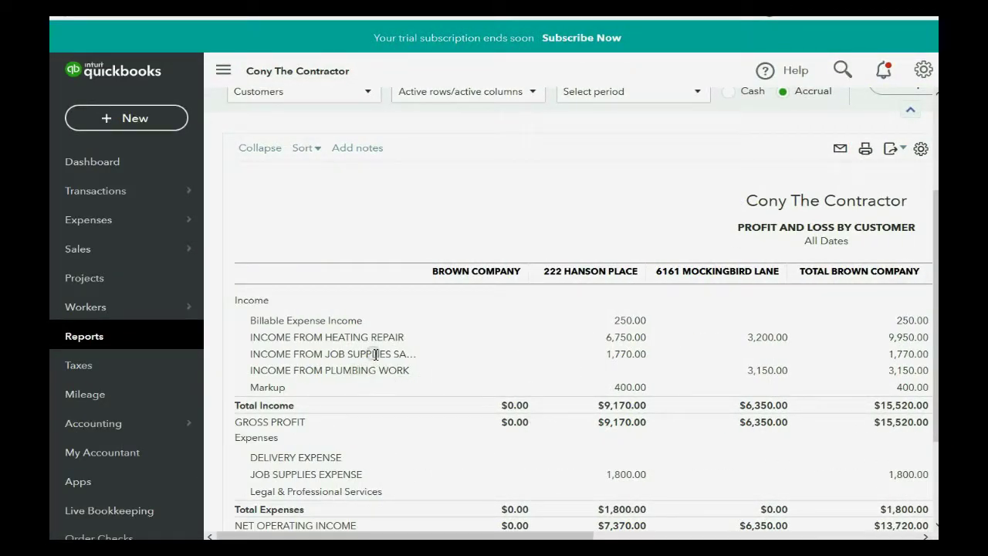
{"action": "left_click", "coordinate": [621, 356]}
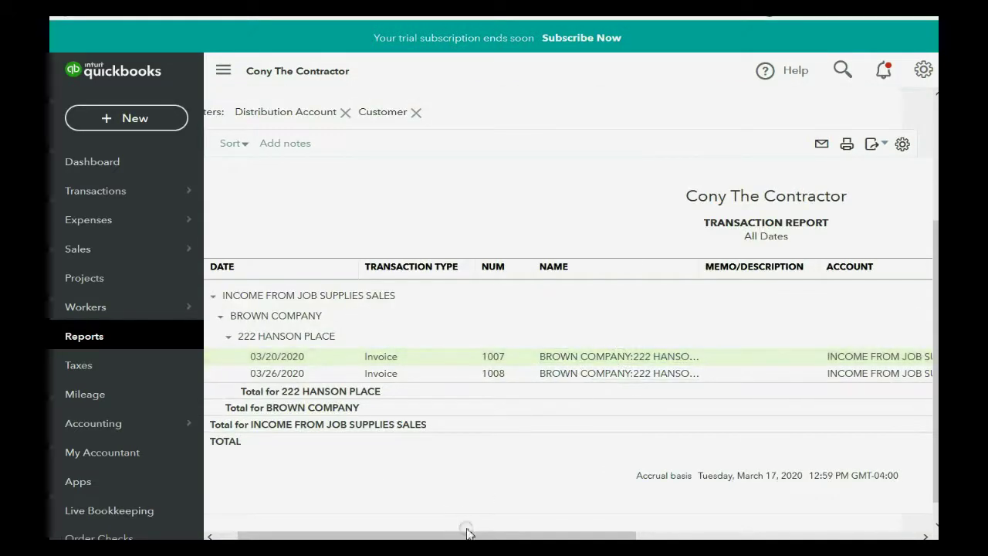
{"action": "left_click_drag", "start_coordinate": [465, 532], "coordinate": [732, 534]}
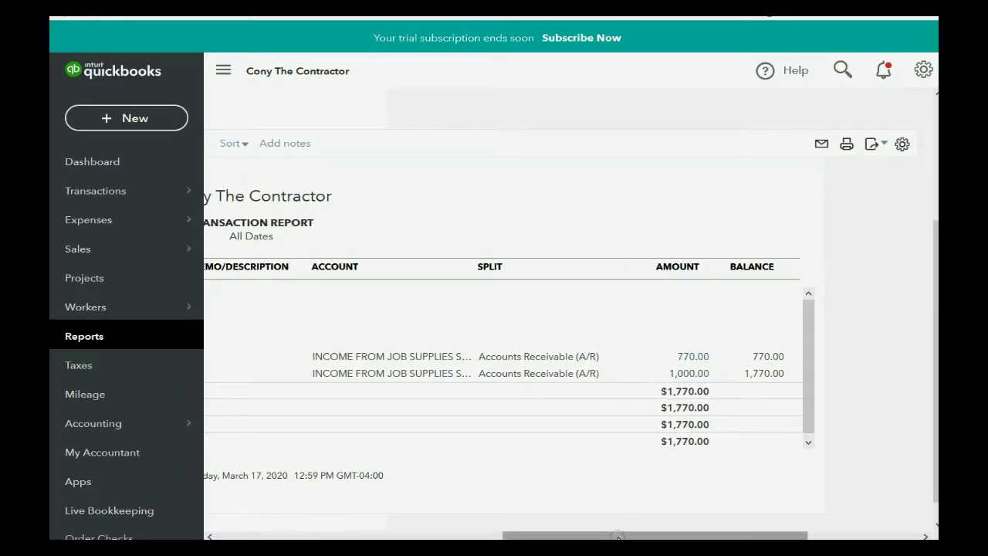
{"action": "scroll", "coordinate": [617, 535], "scroll_direction": "left", "scroll_amount": 5}
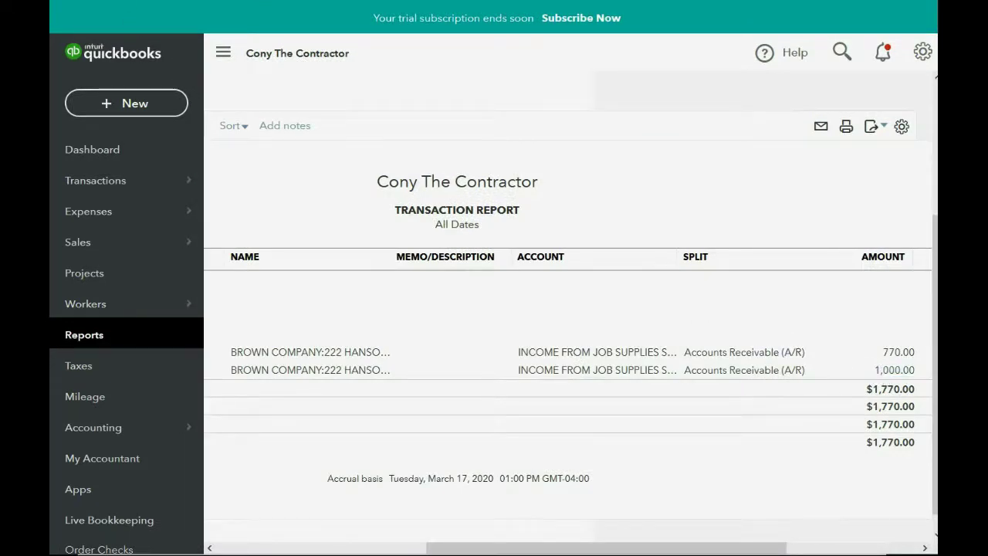
{"action": "key", "text": "alt+Left"}
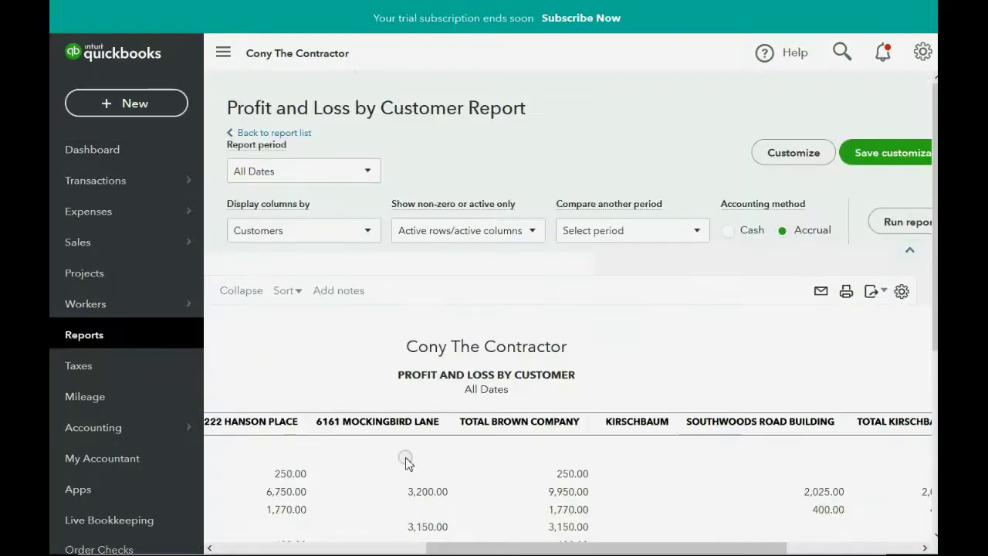
{"action": "scroll", "coordinate": [404, 463], "scroll_direction": "down", "scroll_amount": 1}
{"action": "left_click_drag", "start_coordinate": [479, 550], "coordinate": [254, 546]}
{"action": "scroll", "coordinate": [436, 463], "scroll_direction": "down", "scroll_amount": 1}
{"action": "scroll", "coordinate": [436, 463], "scroll_direction": "down", "scroll_amount": 3}
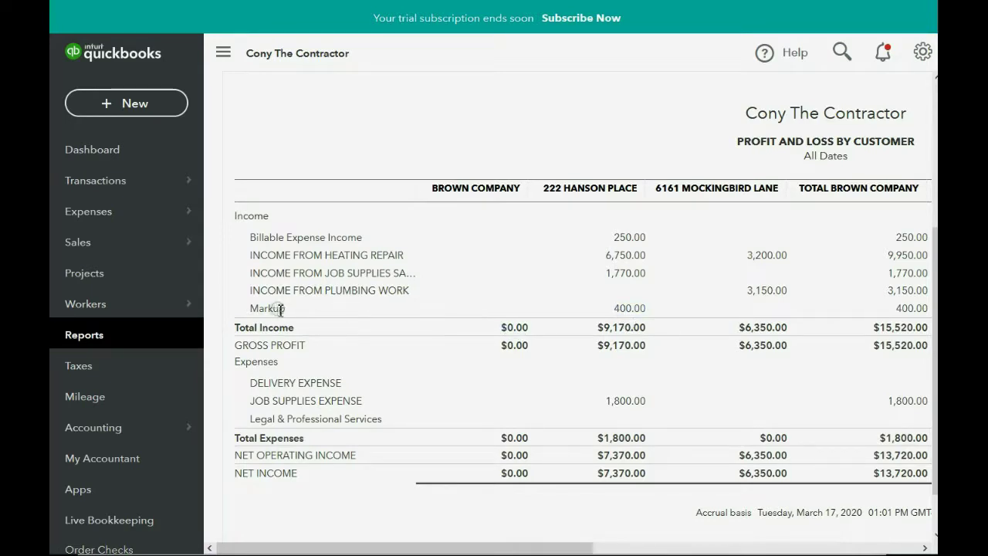
{"action": "left_click", "coordinate": [624, 308]}
{"action": "left_click", "coordinate": [637, 305]}
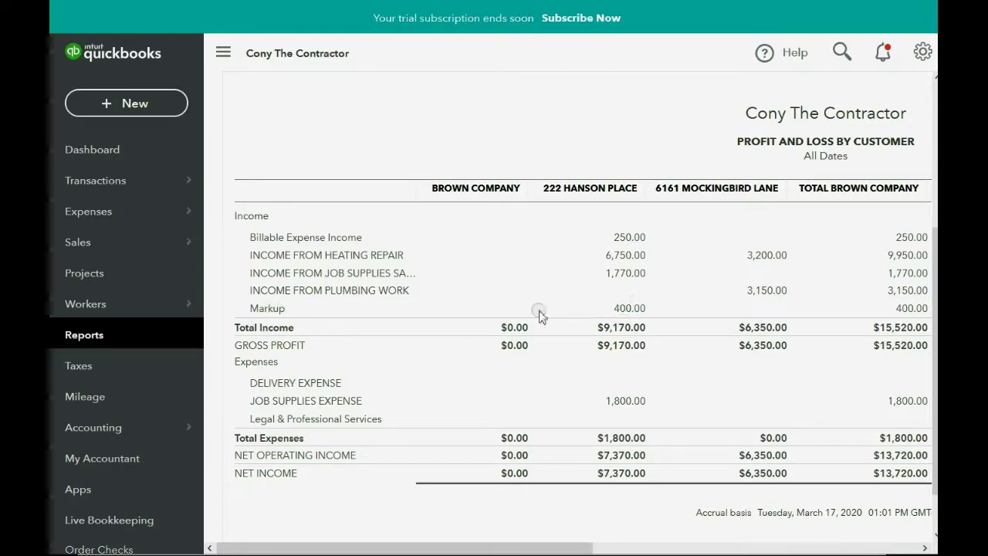
{"action": "left_click", "coordinate": [630, 309]}
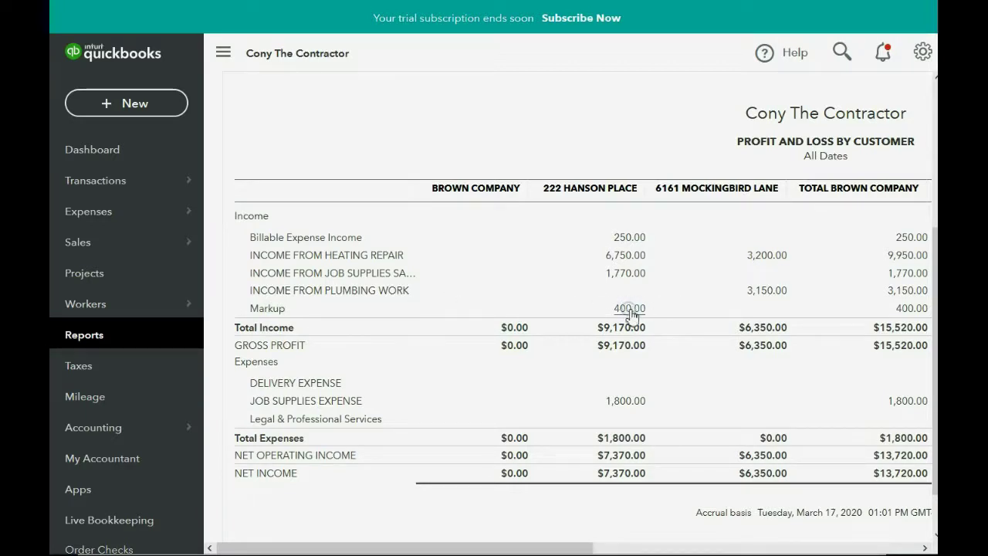
{"action": "left_click", "coordinate": [673, 319]}
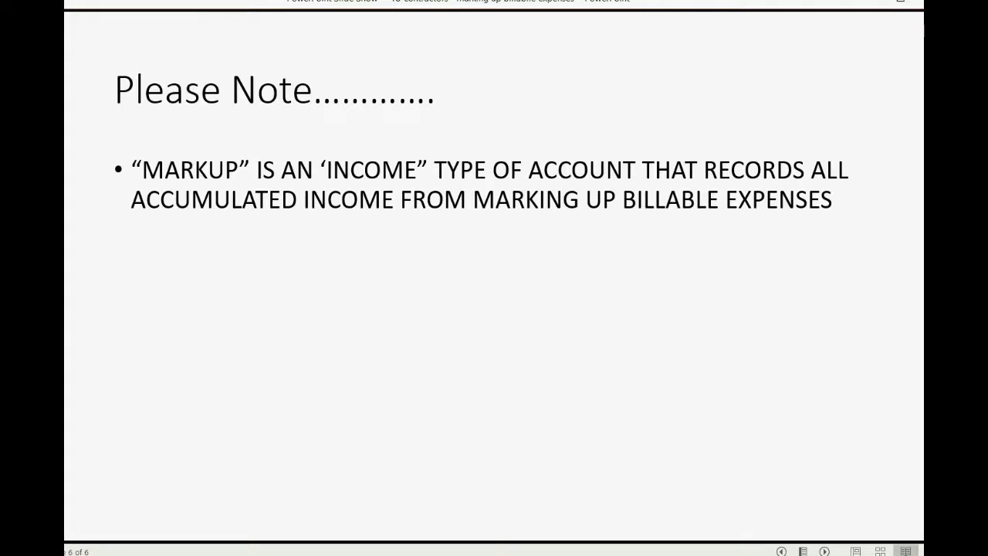
{"action": "key", "text": "space"}
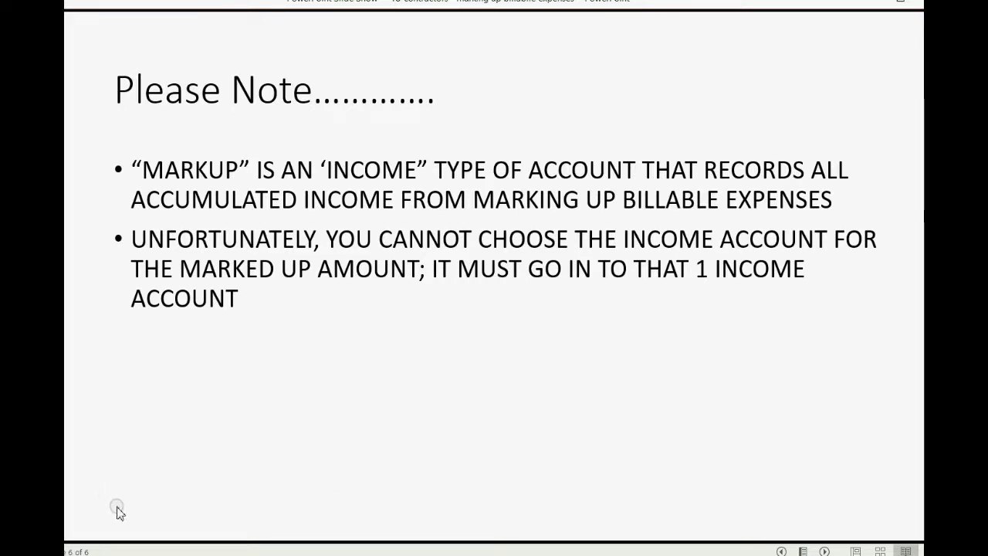
Switch to QuickBooks Online and open the custom Trial Balance report to examine the account balances.
{"action": "key", "text": "super"}
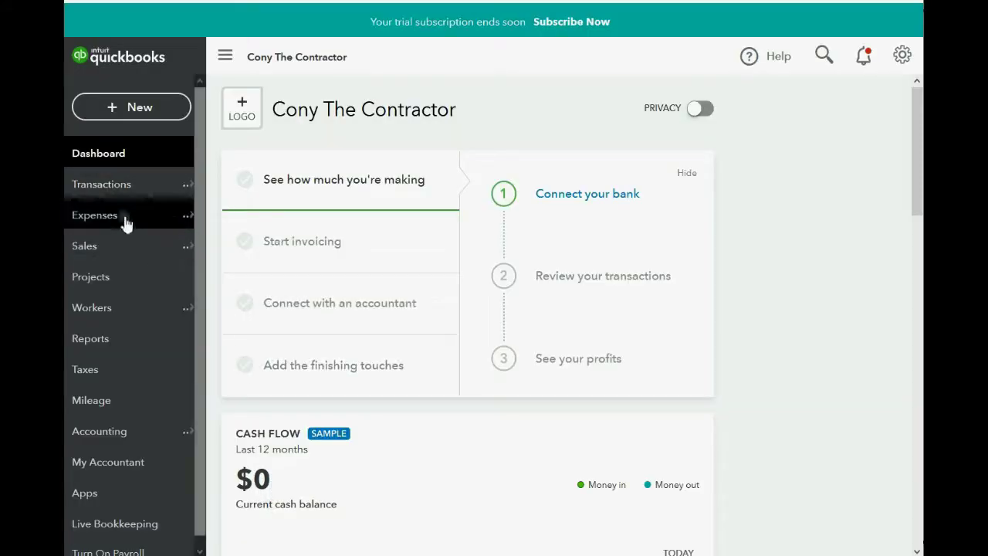
{"action": "left_click", "coordinate": [107, 338]}
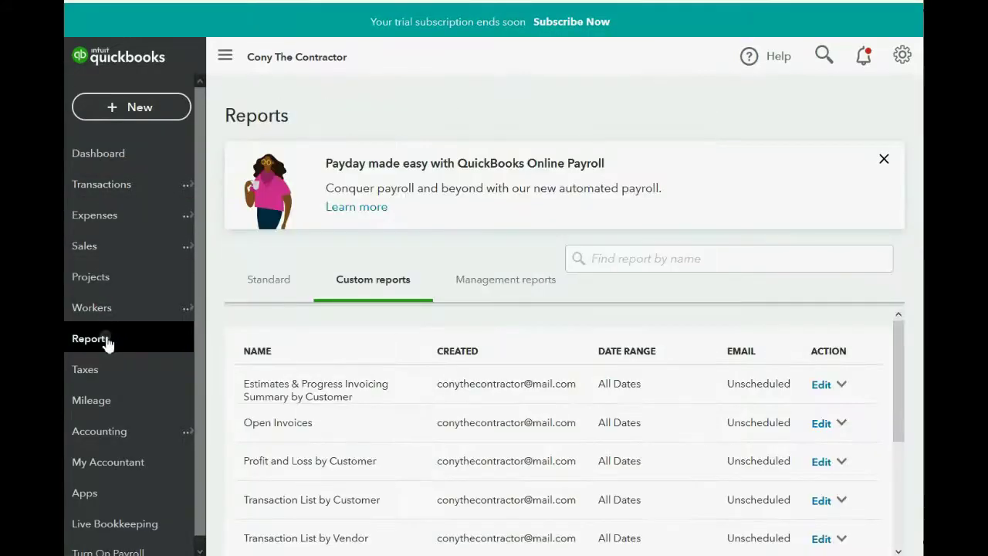
{"action": "scroll", "coordinate": [280, 339], "scroll_direction": "down", "scroll_amount": 3}
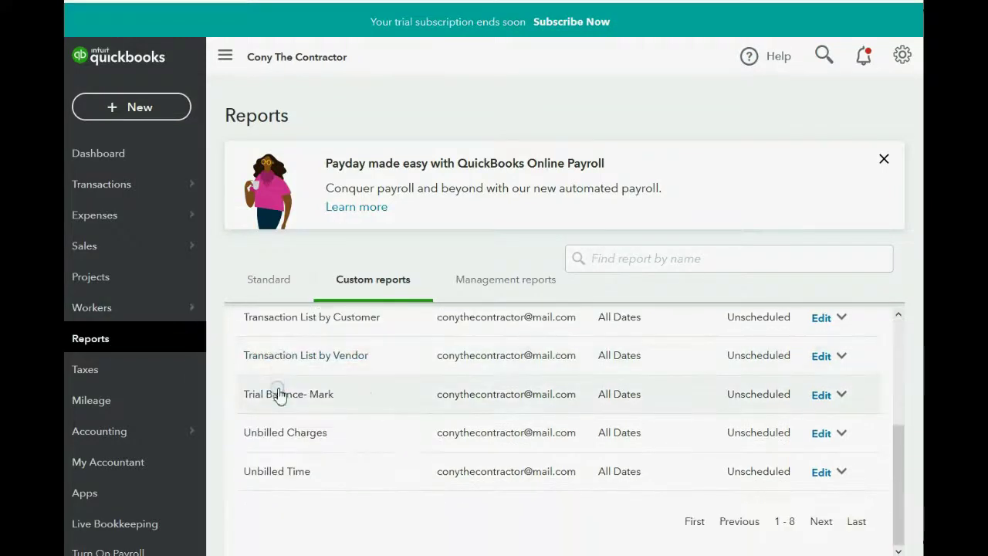
{"action": "left_click", "coordinate": [279, 396]}
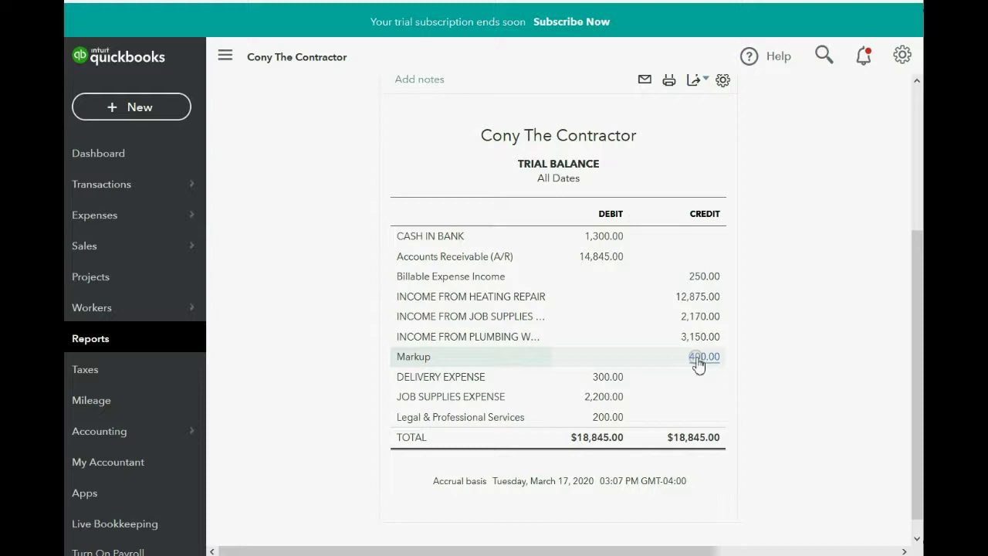
Open the transactions behind the Markup account's credit balance and examine the invoice details in the transaction report.
{"action": "left_click", "coordinate": [697, 356]}
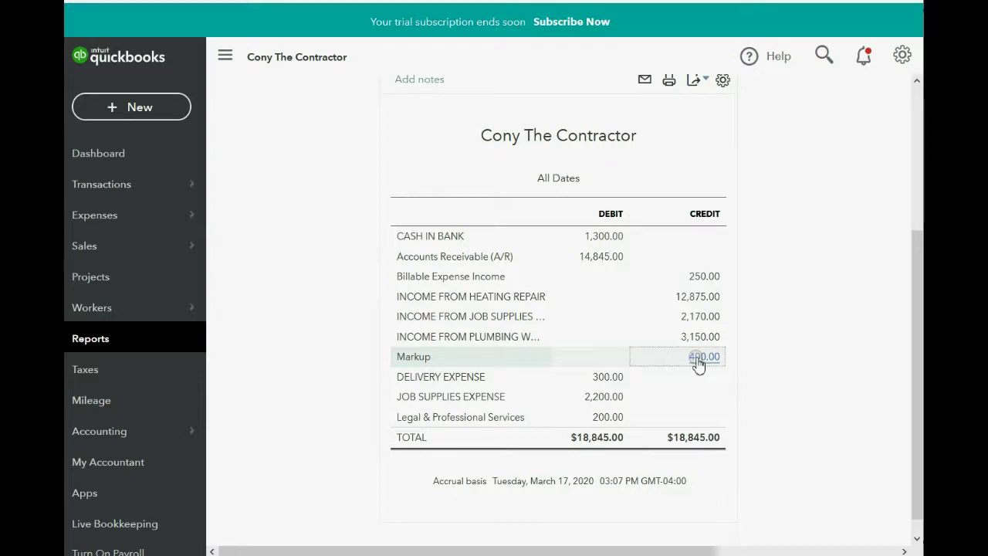
{"action": "scroll", "coordinate": [695, 360], "scroll_direction": "down", "scroll_amount": 2}
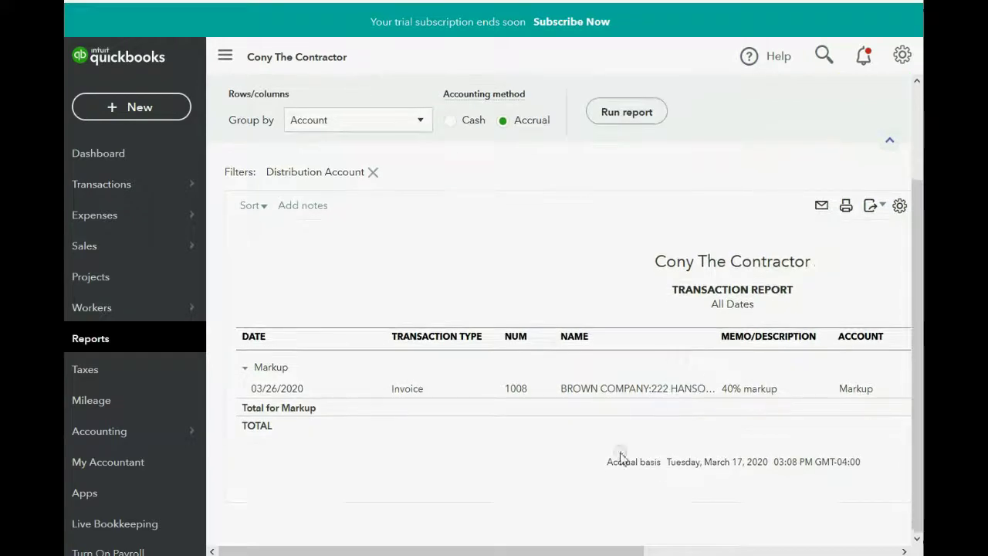
{"action": "mouse_move", "coordinate": [516, 550]}
{"action": "left_mouse_down"}
{"action": "mouse_move", "coordinate": [795, 536]}
{"action": "mouse_move", "coordinate": [503, 550]}
{"action": "left_mouse_up"}
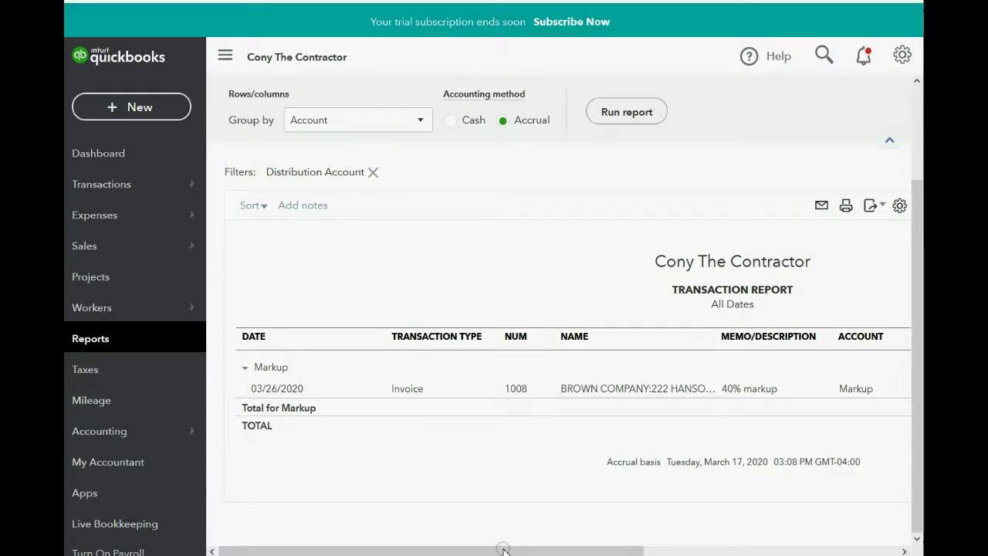